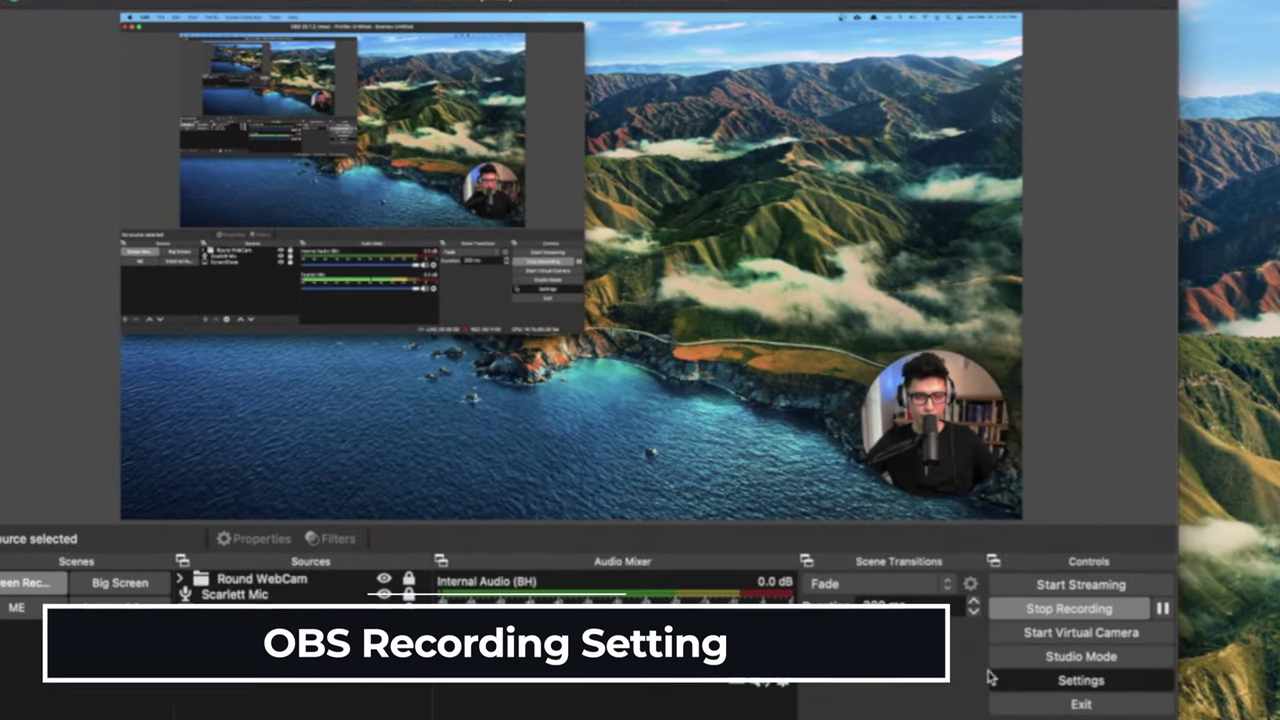
- Review the Output > Recording settings: mp4, x264, 2560x1440 rescale, CRF 15, superfast preset, high profile
{"action": "left_click", "coordinate": [1010, 648]}
{"action": "scroll", "coordinate": [704, 420], "scroll_direction": "down", "scroll_amount": 10}
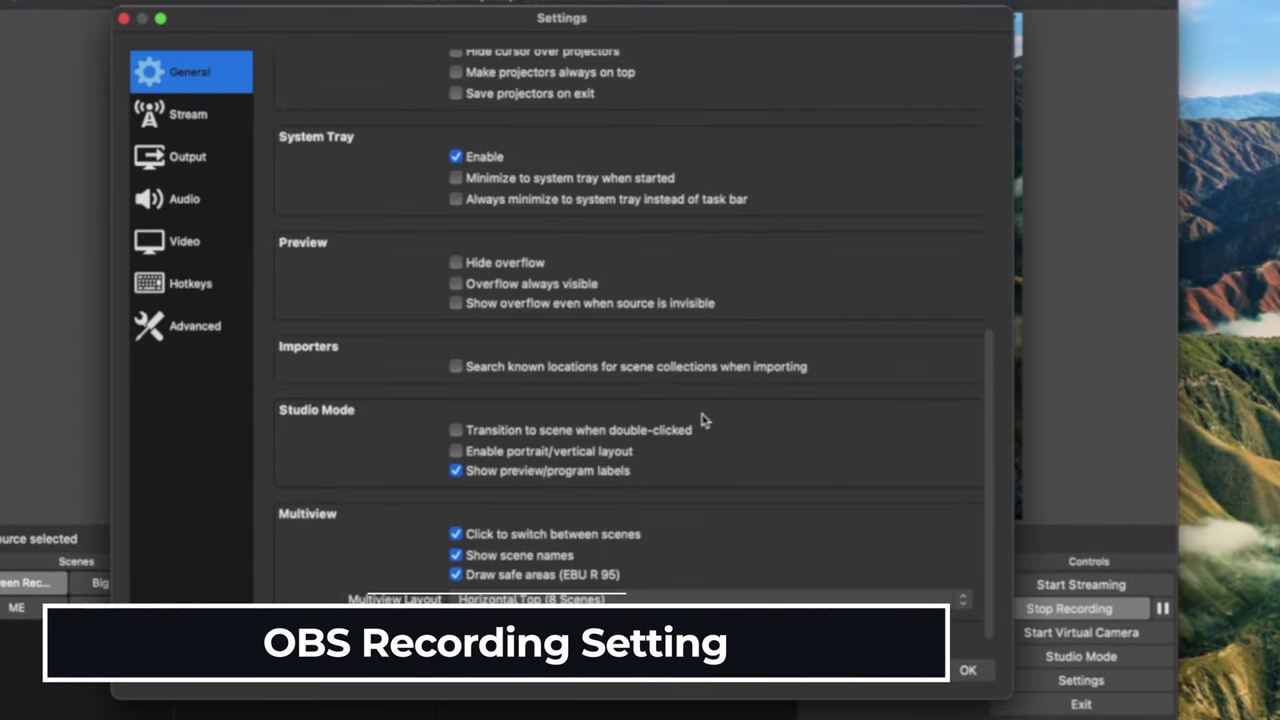
{"action": "scroll", "coordinate": [503, 177], "scroll_direction": "up", "scroll_amount": 10}
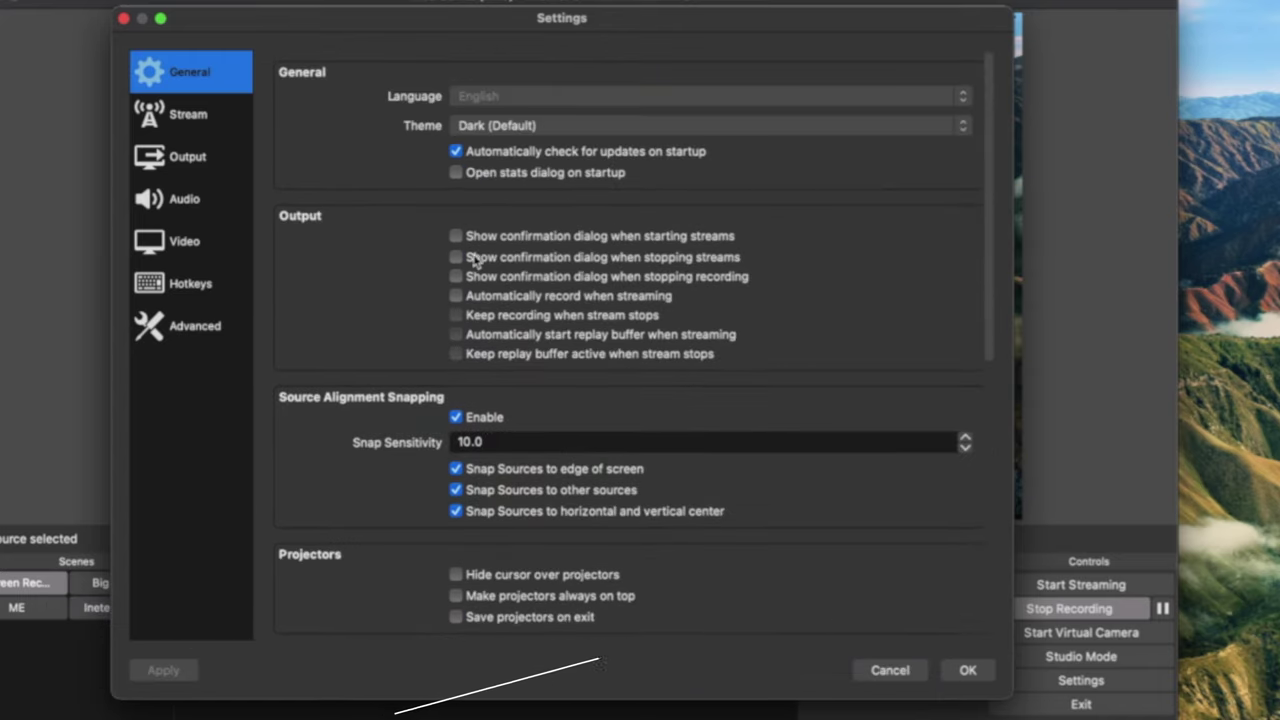
{"action": "left_click", "coordinate": [184, 160]}
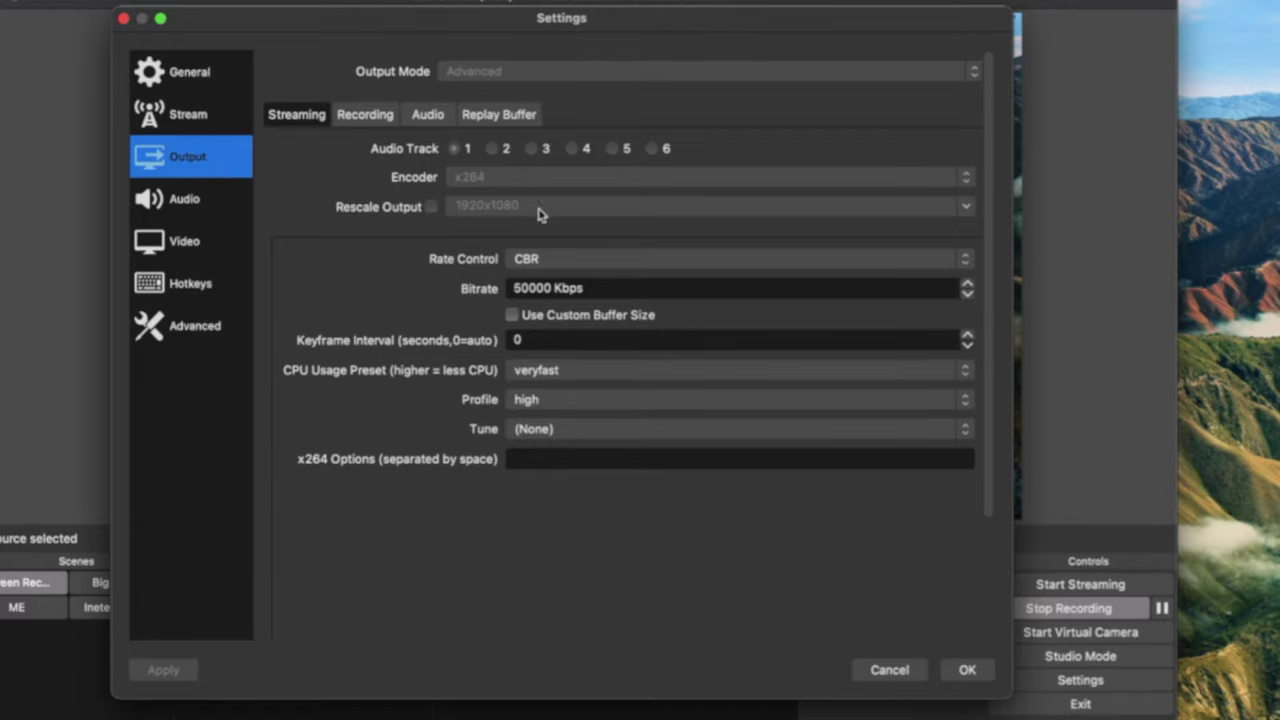
{"action": "left_click", "coordinate": [365, 114]}
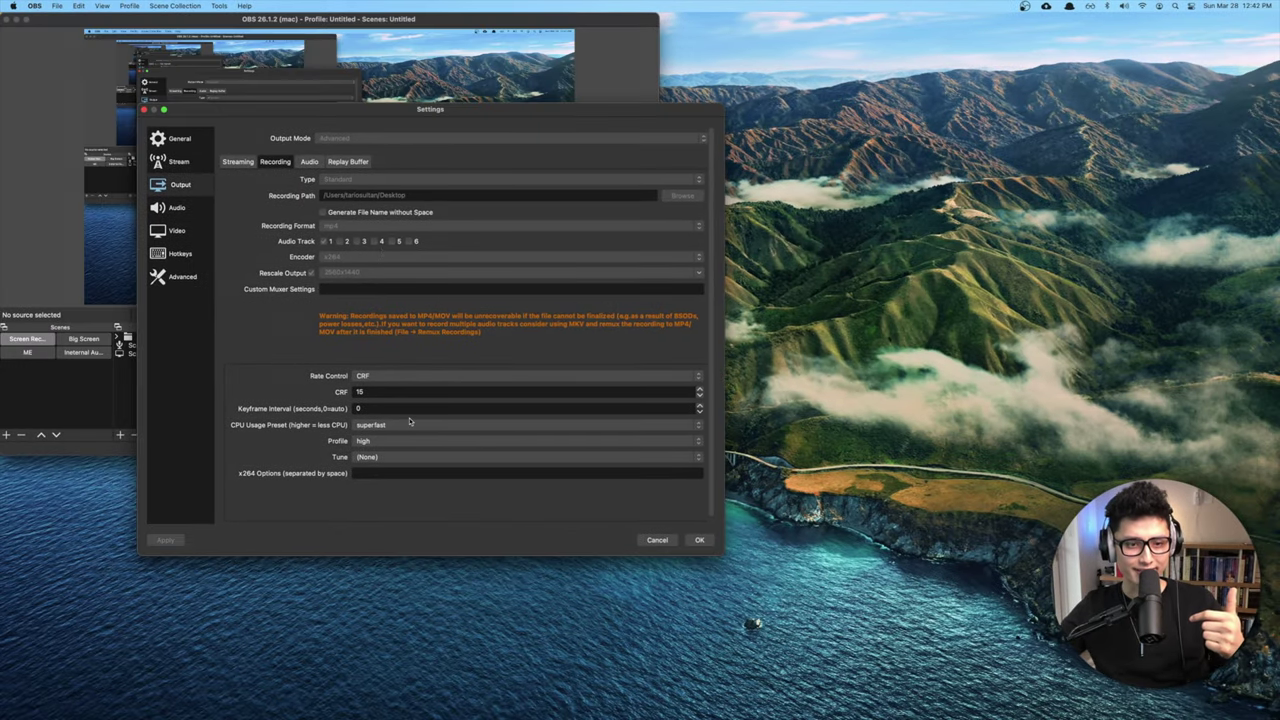
{"action": "scroll", "coordinate": [409, 421], "scroll_direction": "down", "scroll_amount": 1}
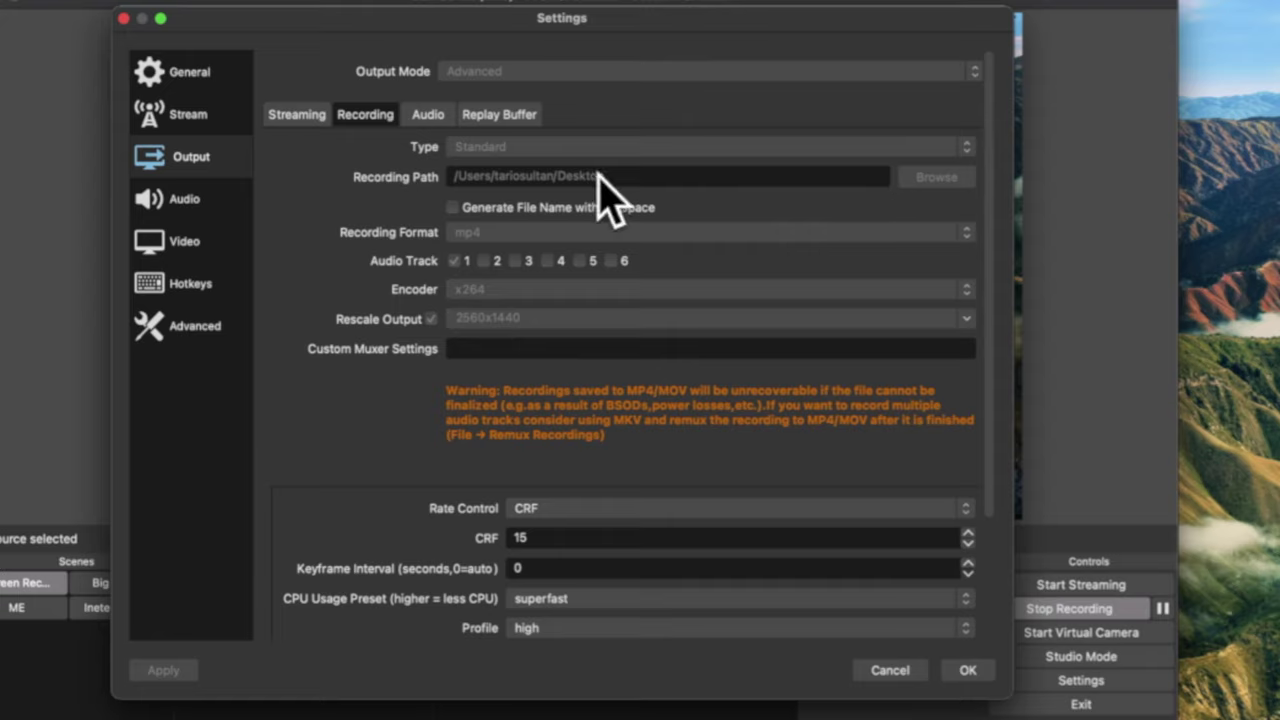
{"action": "scroll", "coordinate": [460, 250], "scroll_direction": "down", "scroll_amount": 2}
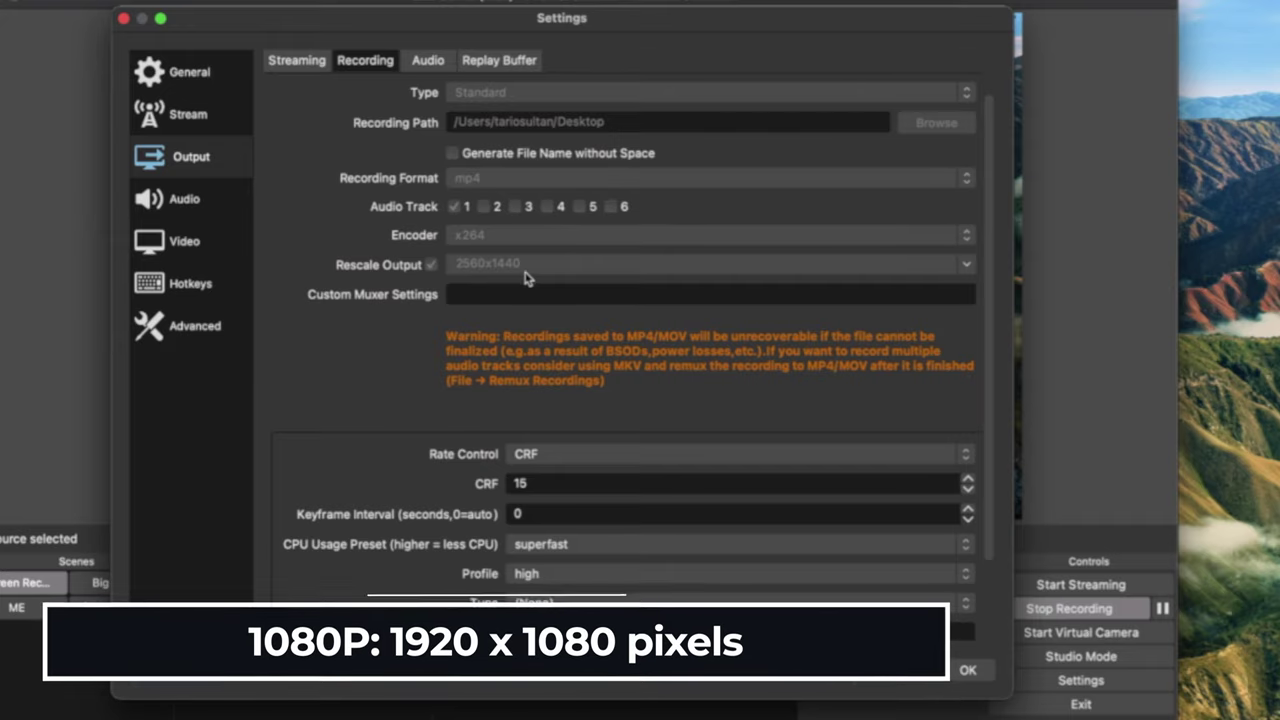
{"action": "scroll", "coordinate": [530, 280], "scroll_direction": "up", "scroll_amount": 2}
- Keep CRF rate control, superfast preset and (None) tune, check Desktop Audio is BlackHole 2ch, and save
{"action": "scroll", "coordinate": [568, 276], "scroll_direction": "down", "scroll_amount": 5}
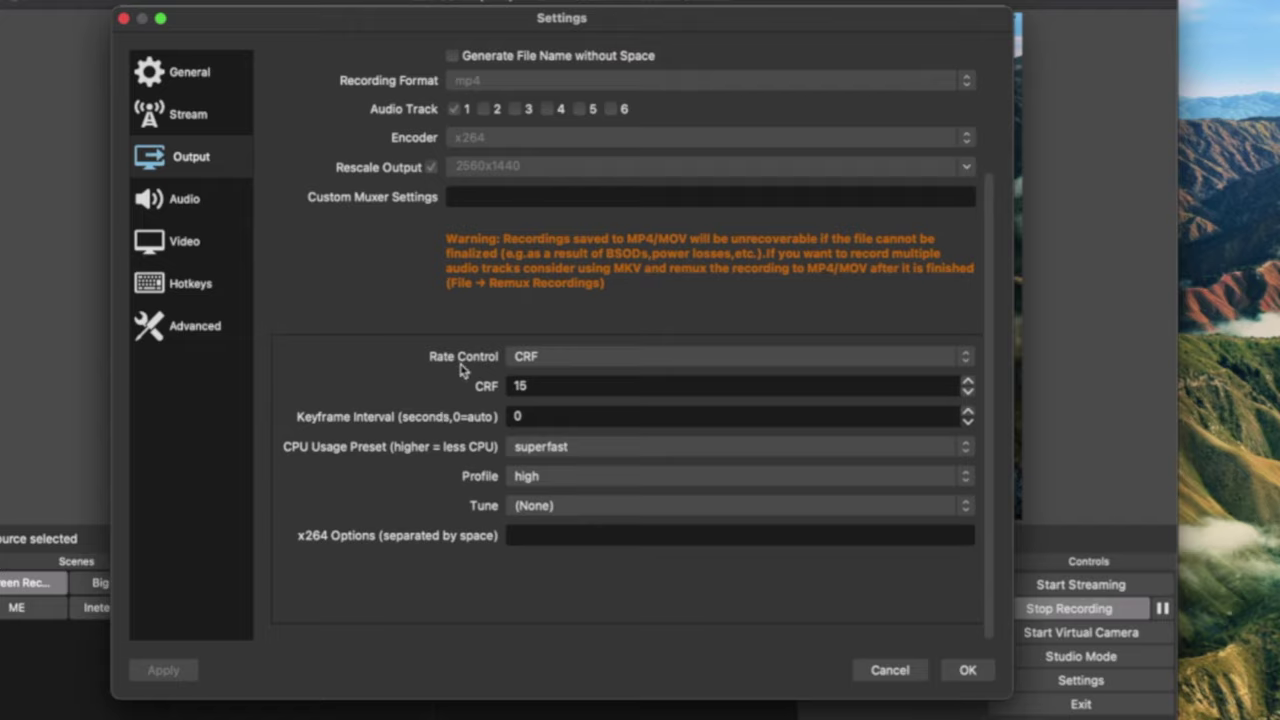
{"action": "left_click", "coordinate": [535, 357]}
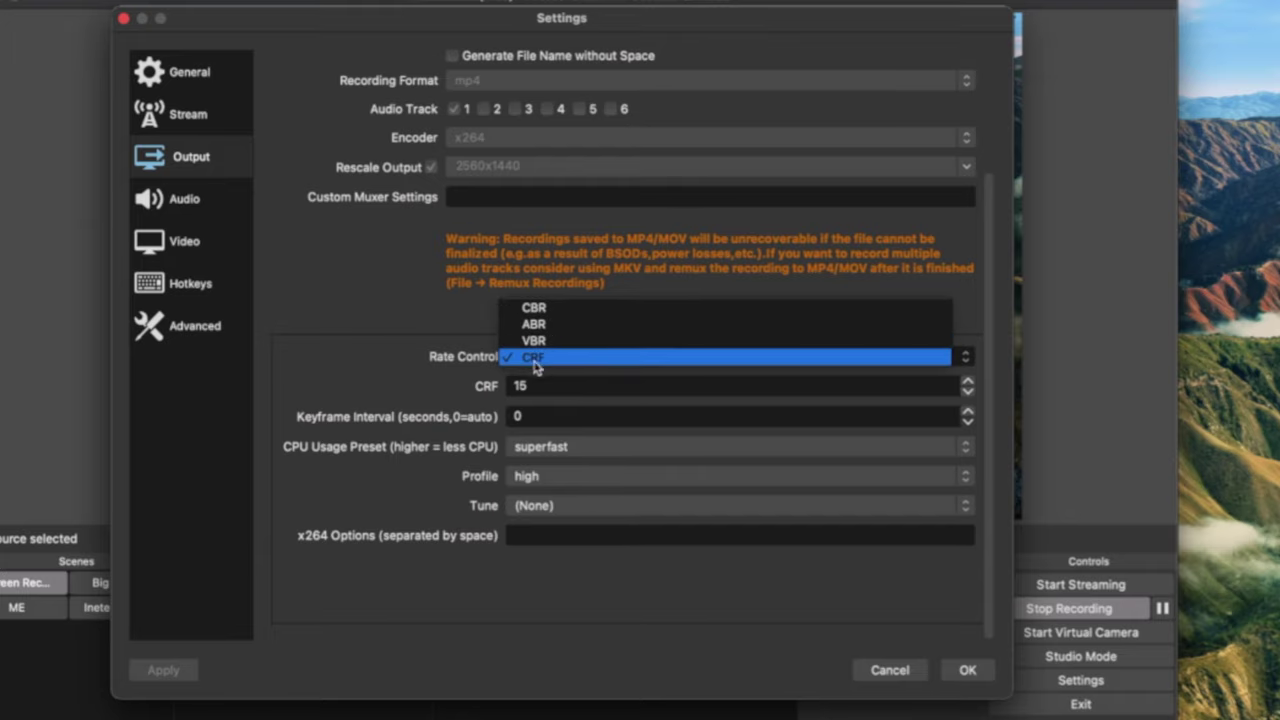
{"action": "left_click", "coordinate": [536, 360]}
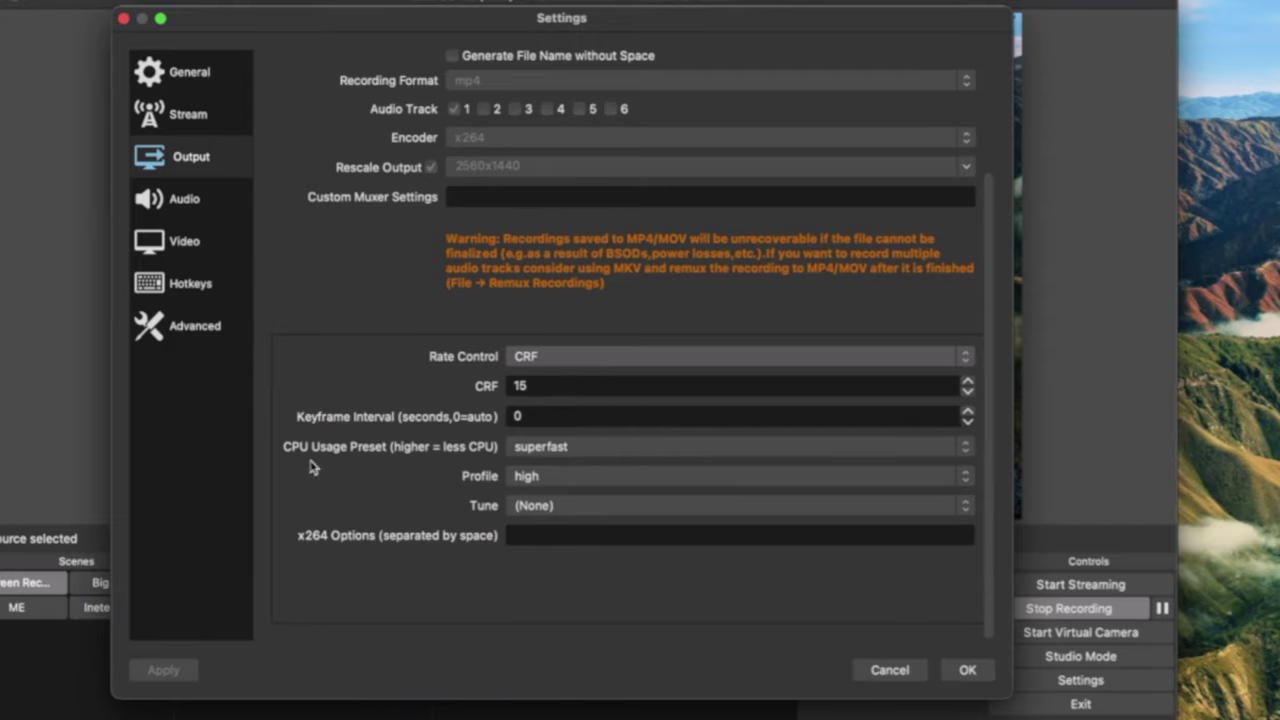
{"action": "left_click", "coordinate": [552, 452]}
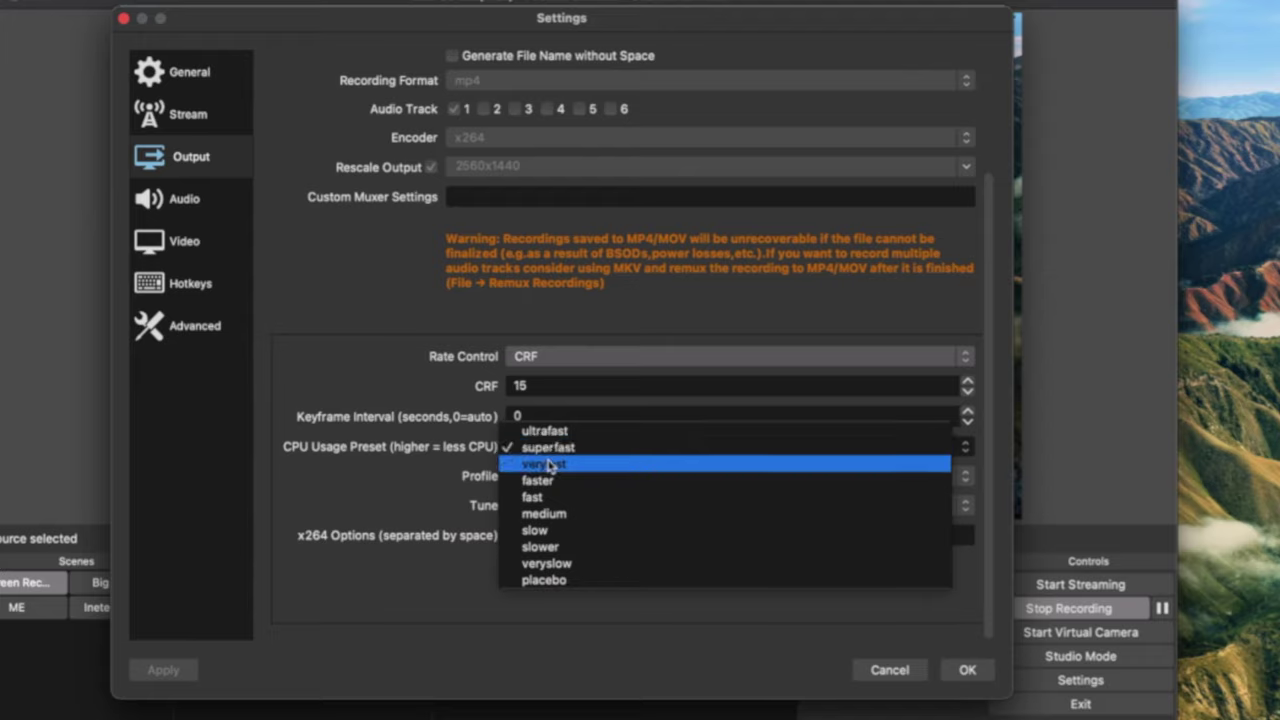
{"action": "left_click", "coordinate": [418, 515]}
{"action": "left_click", "coordinate": [530, 506]}
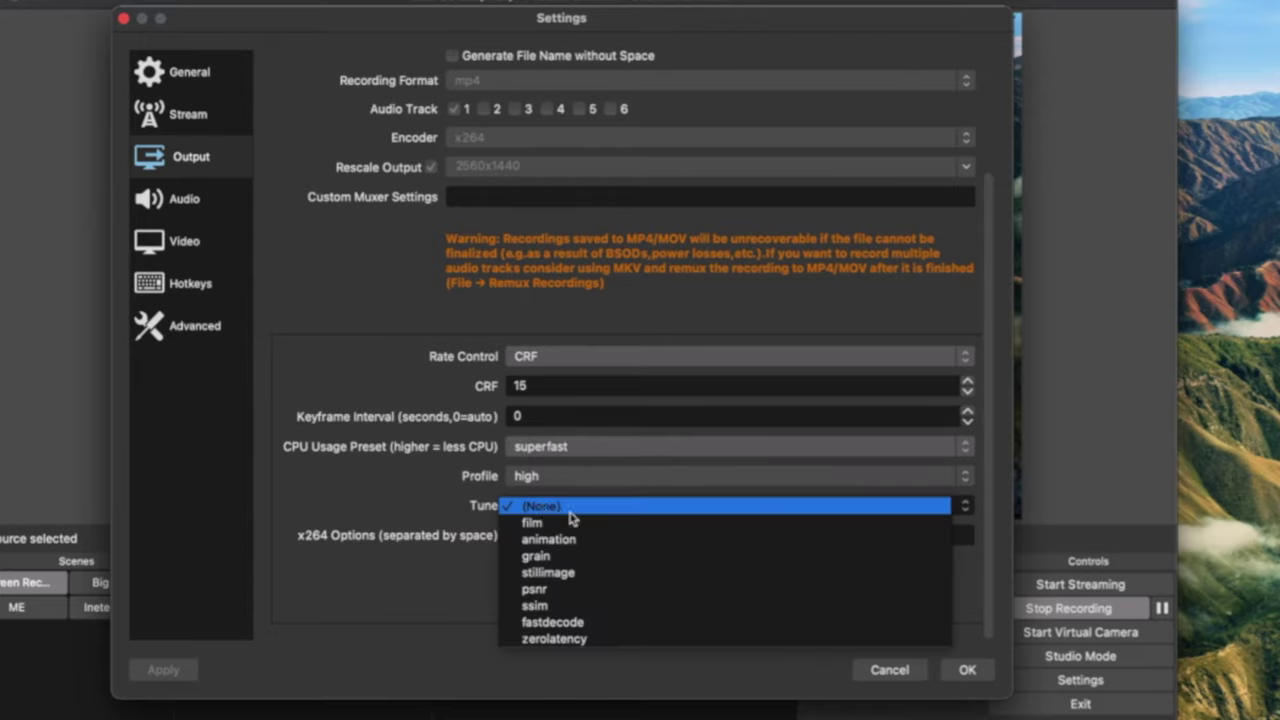
{"action": "left_click", "coordinate": [437, 505]}
{"action": "left_click", "coordinate": [184, 198]}
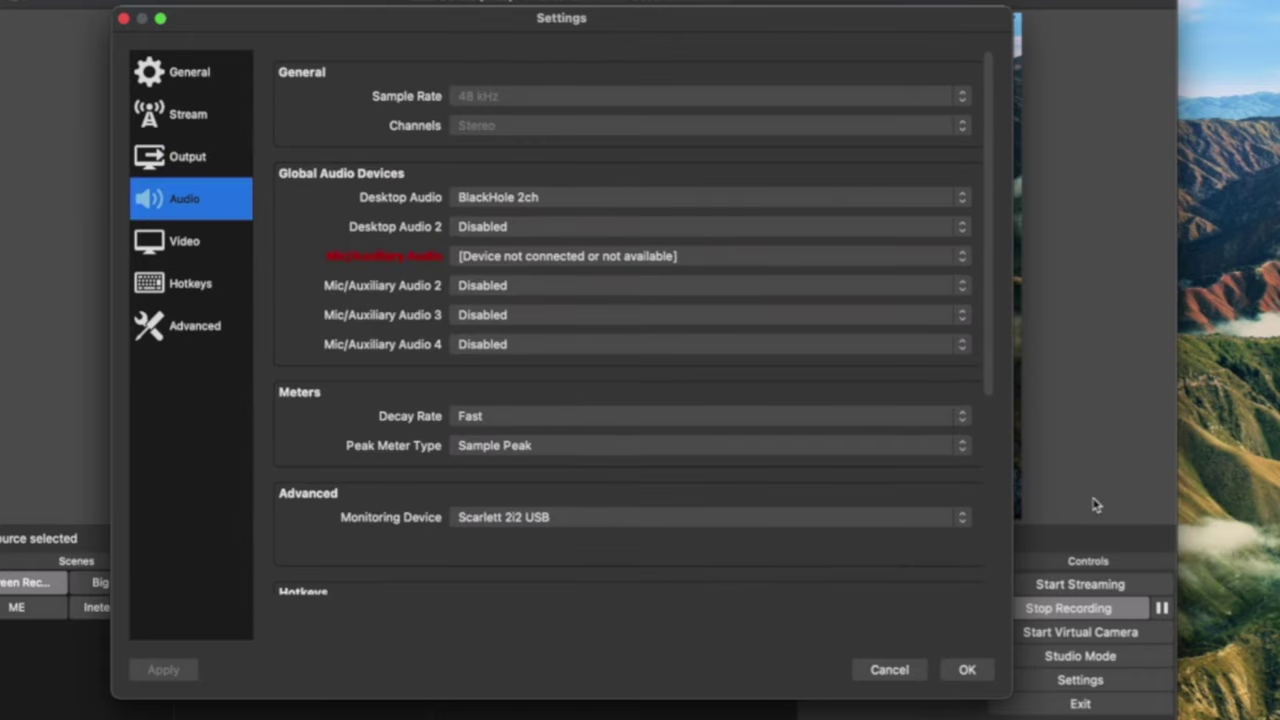
{"action": "left_click", "coordinate": [989, 671]}
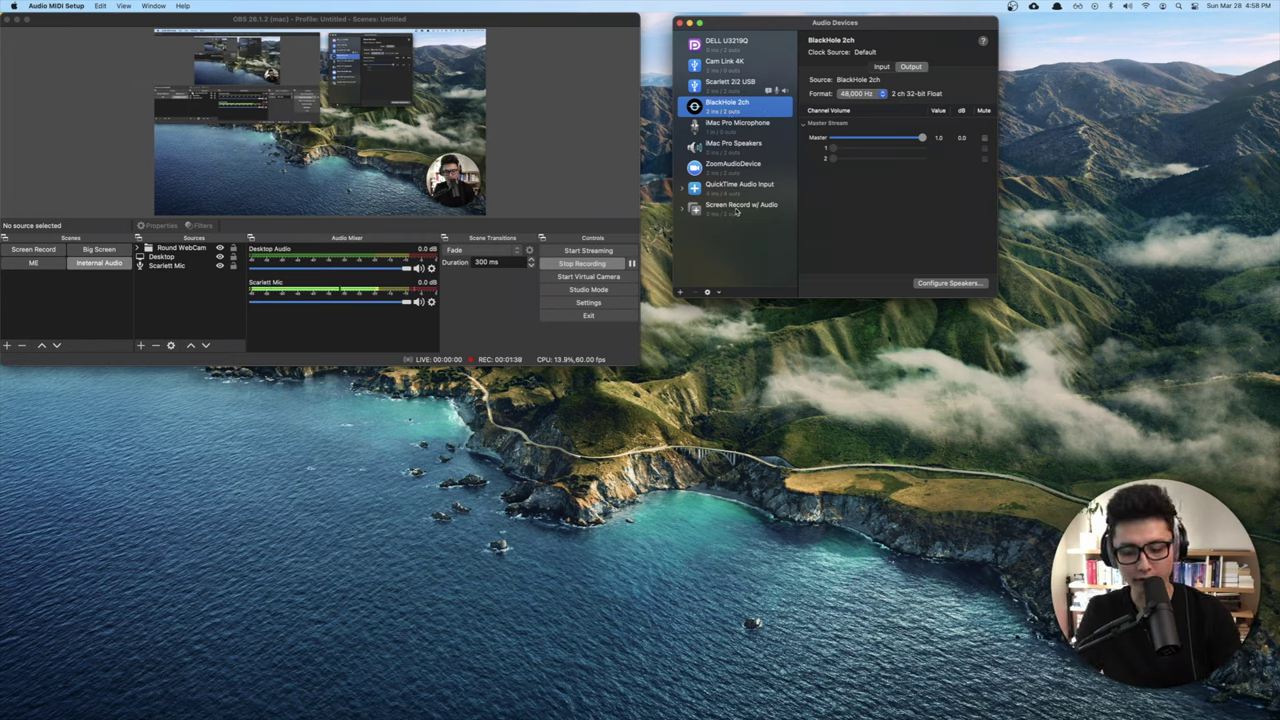
- In Audio MIDI Setup, verify BlackHole 2ch runs at 48,000 Hz with 2 input and 2 output channels
{"action": "key", "text": "super+space"}
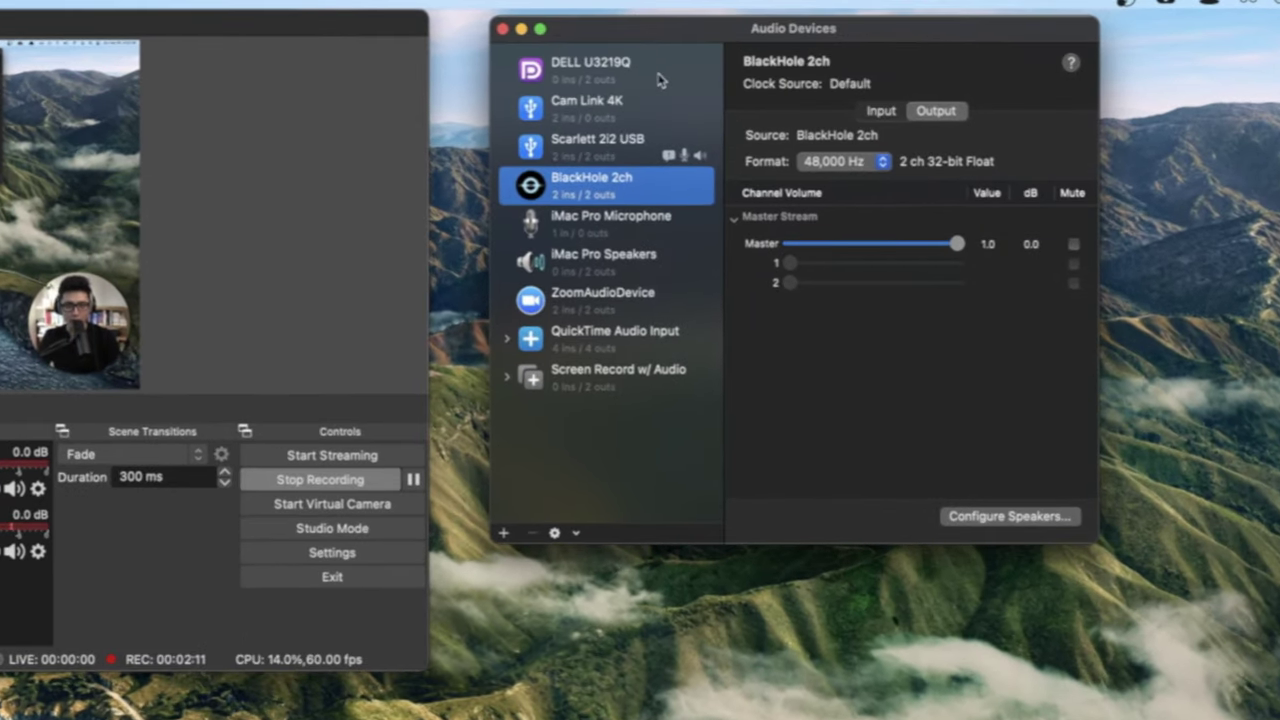
{"action": "left_click_drag", "start_coordinate": [631, 29], "coordinate": [598, 23]}
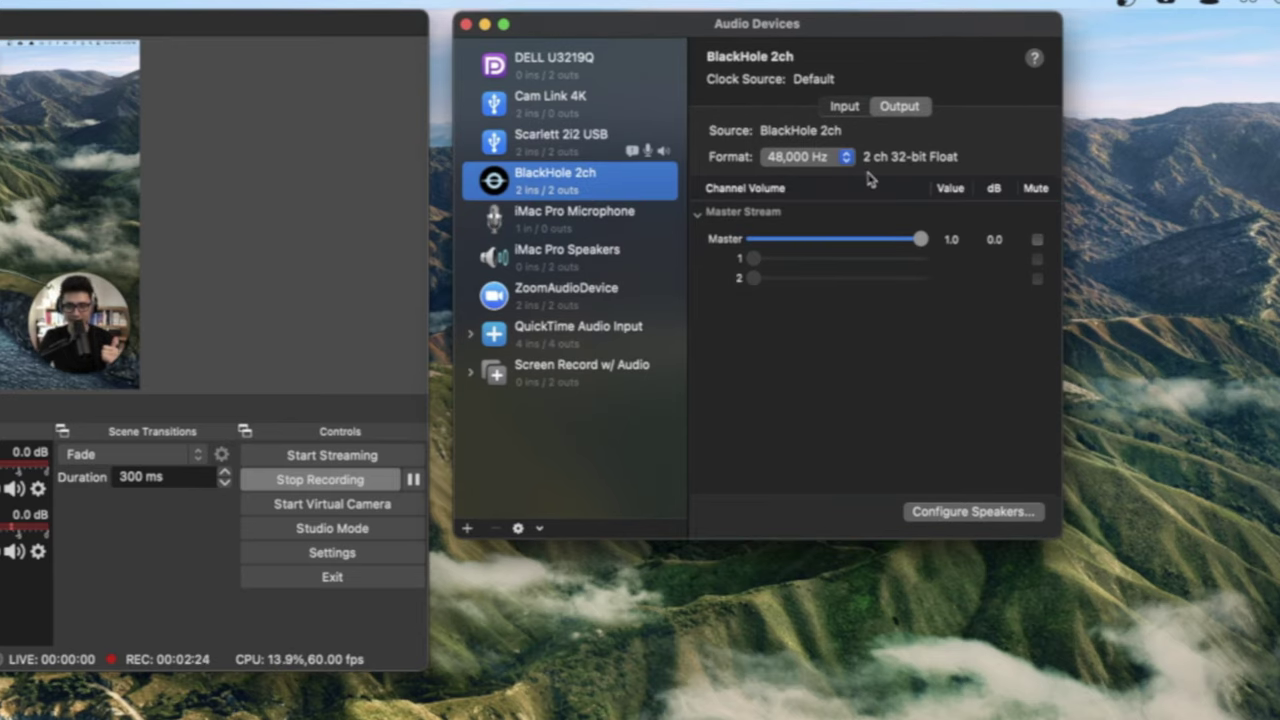
{"action": "left_click", "coordinate": [818, 160]}
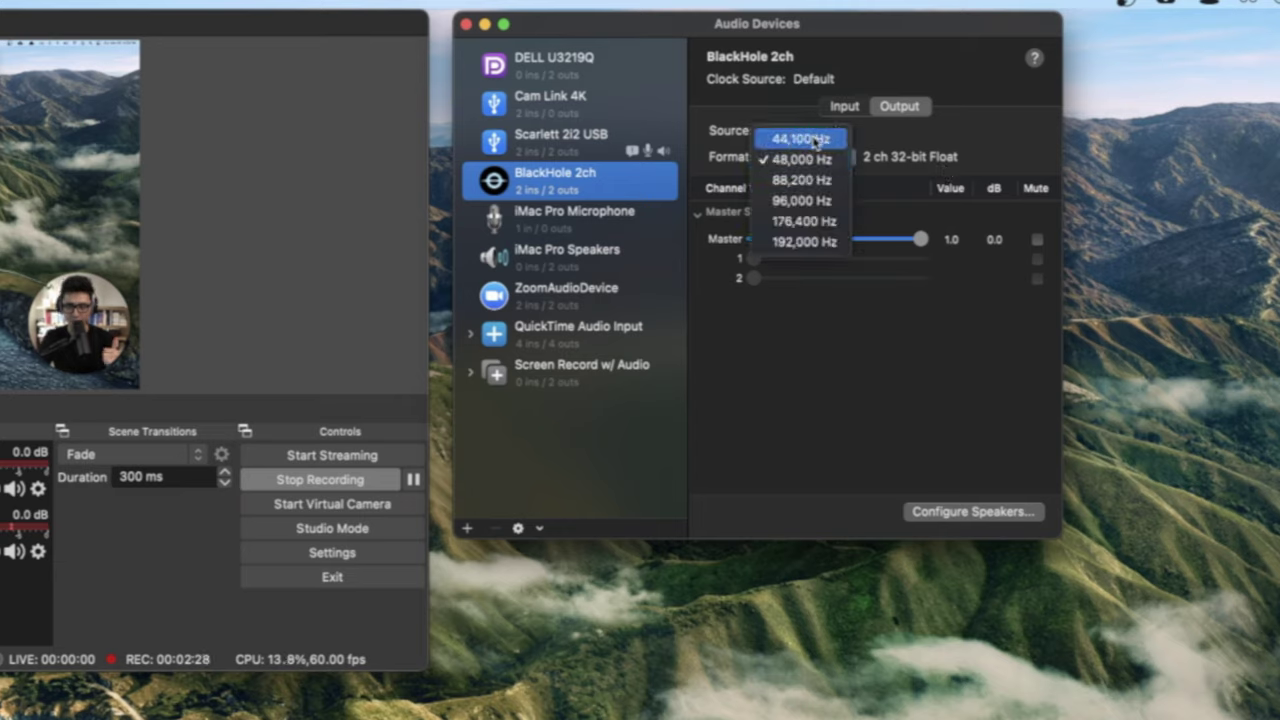
{"action": "left_click", "coordinate": [840, 106]}
{"action": "left_click", "coordinate": [843, 106]}
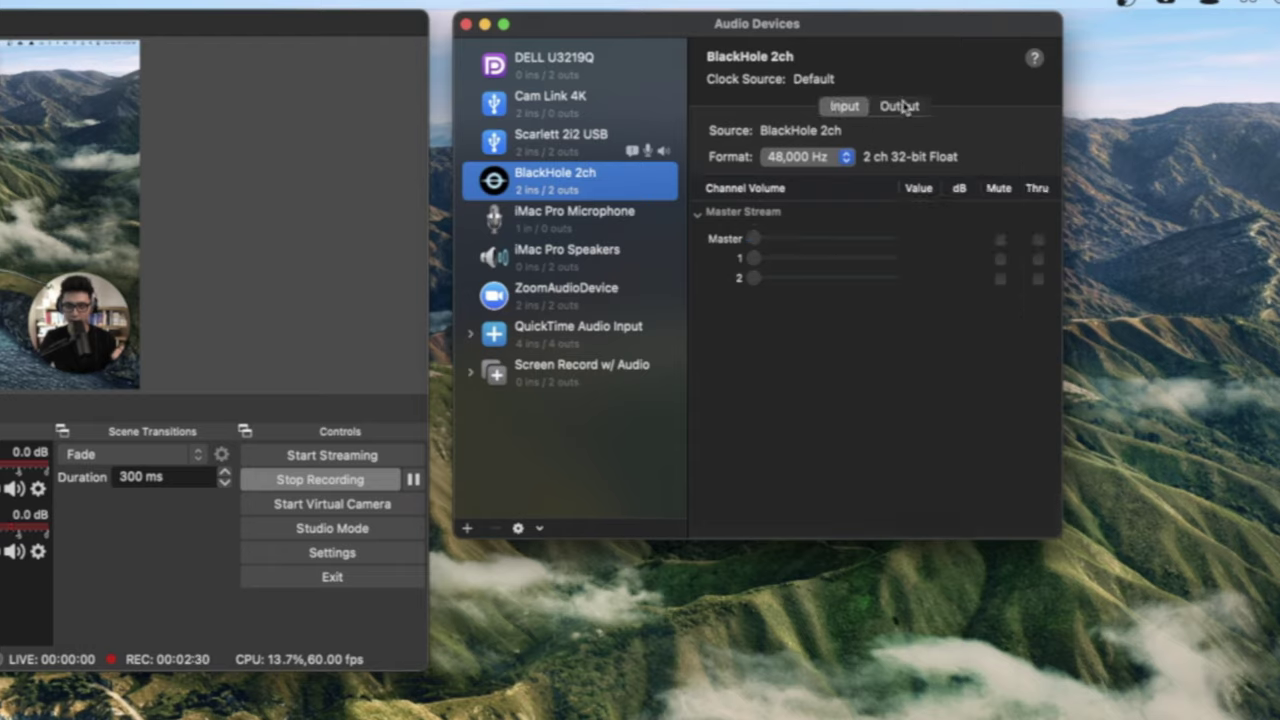
{"action": "left_click", "coordinate": [903, 107]}
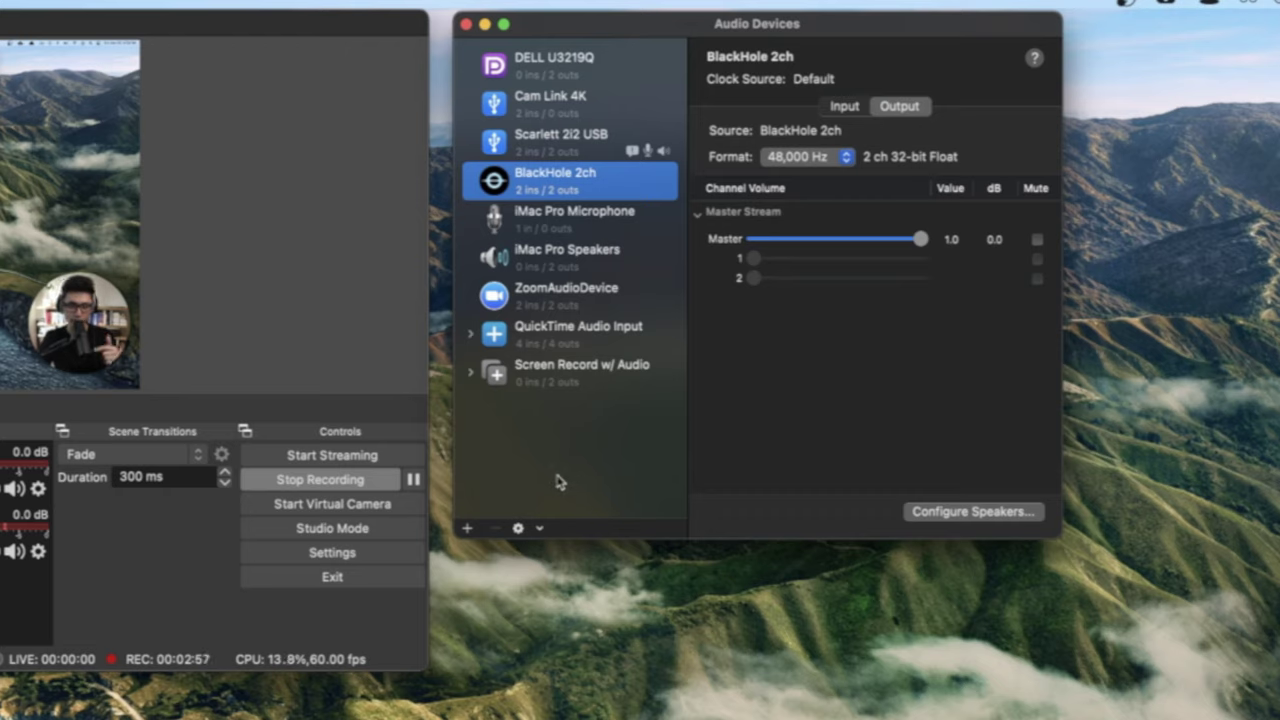
{"action": "left_click", "coordinate": [467, 528]}
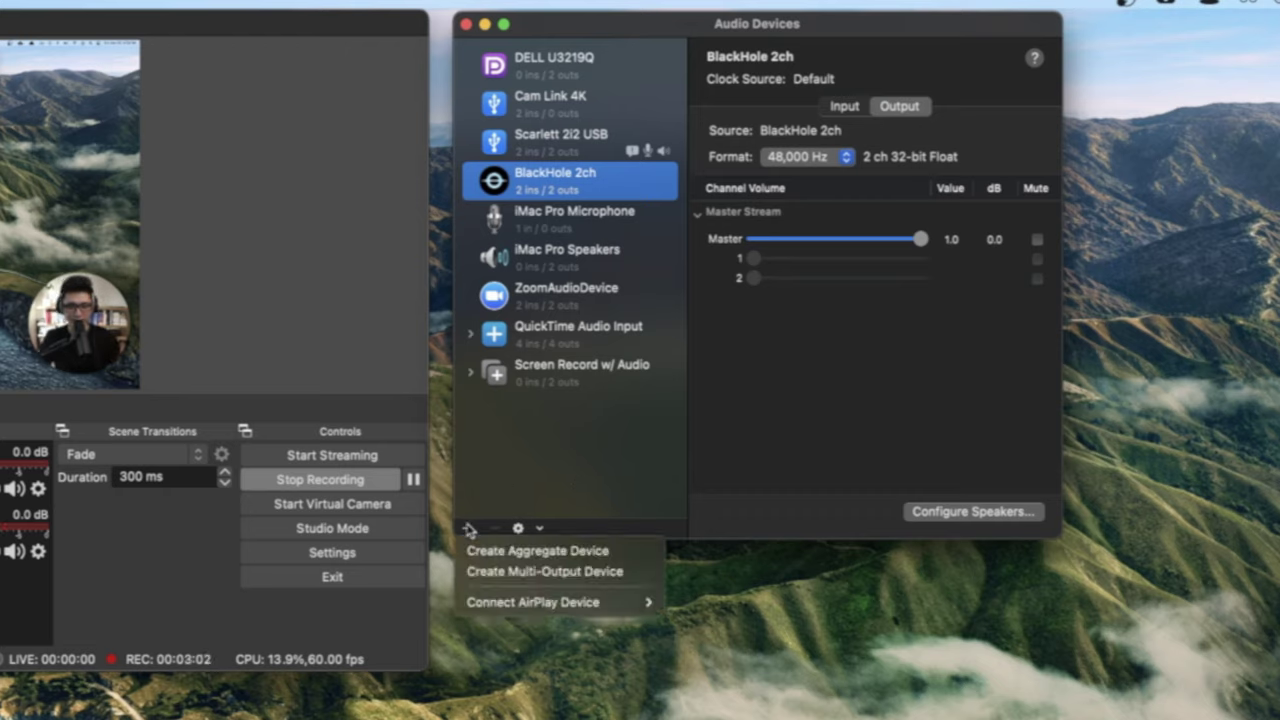
- Create a Multi-Output Device and name it 'Internal Audio for OBS'
{"action": "left_click", "coordinate": [566, 575]}
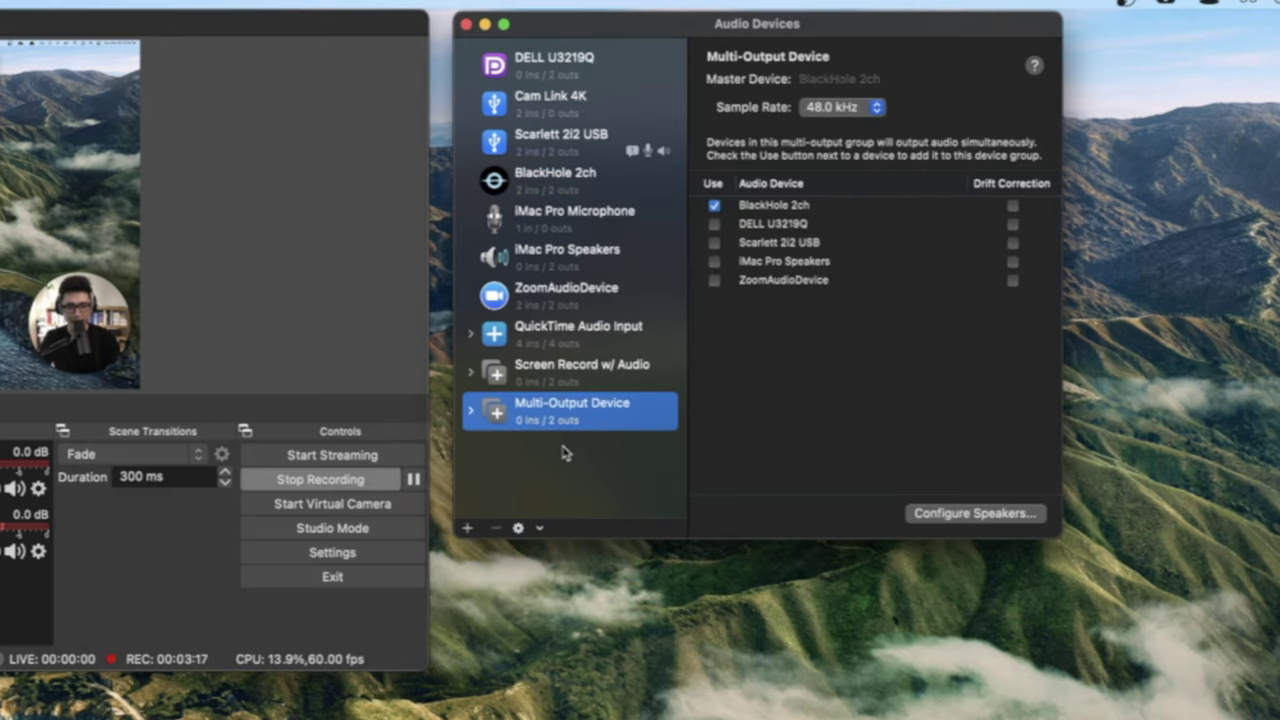
{"action": "double_click", "coordinate": [572, 403]}
{"action": "type", "text": "Internal Audio for OBS"}
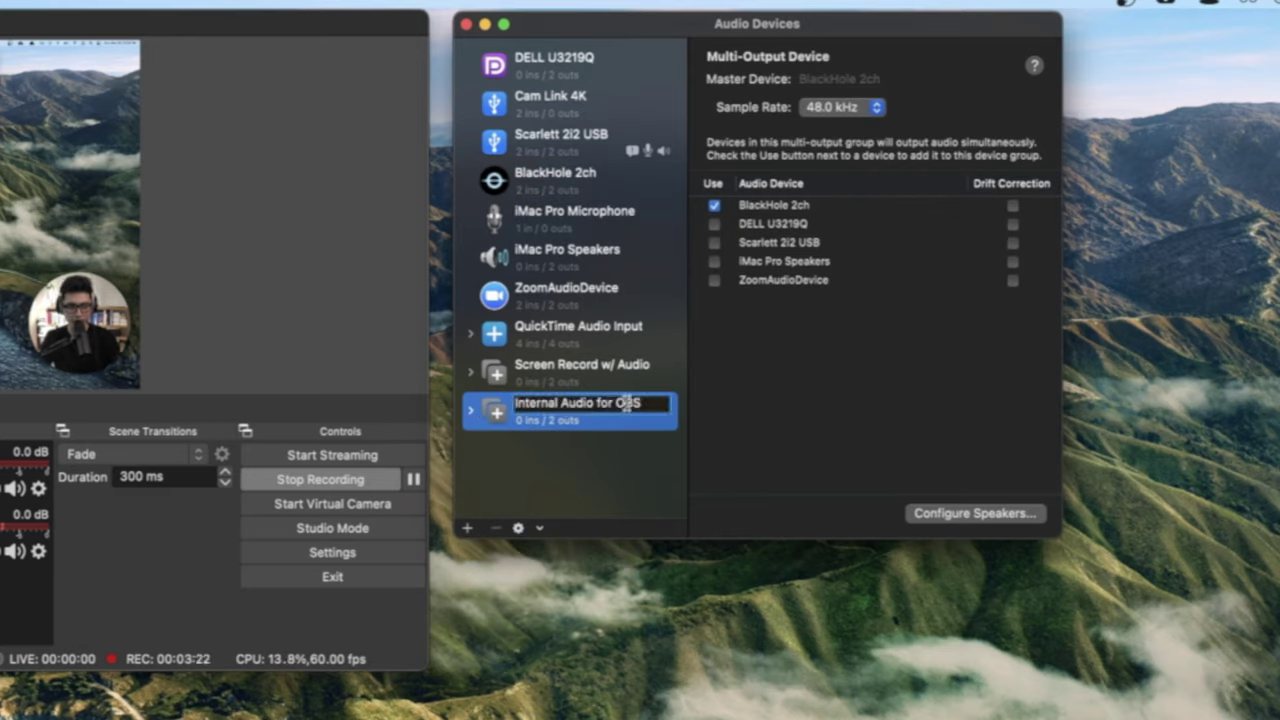
{"action": "key", "text": "Return"}
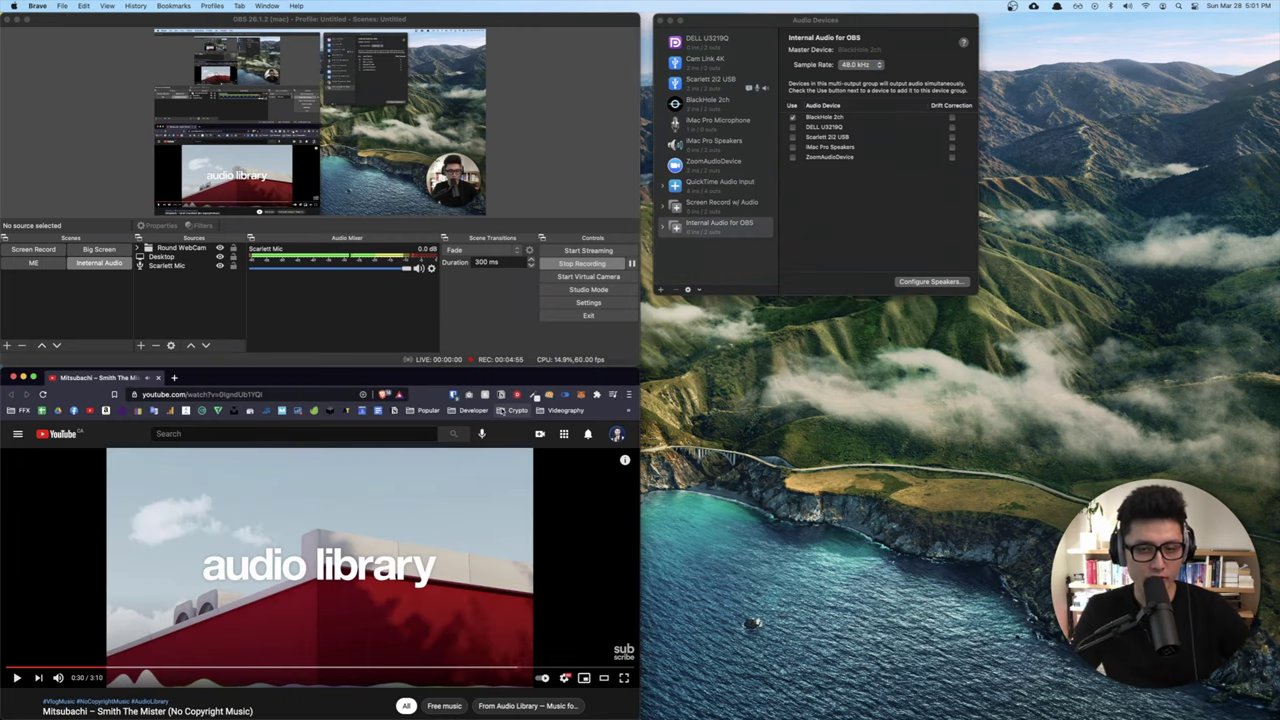
- Add Scarlett 2i2 USB with drift correction to Internal Audio for OBS, then go to Sound > Output preferences
{"action": "left_click", "coordinate": [903, 252]}
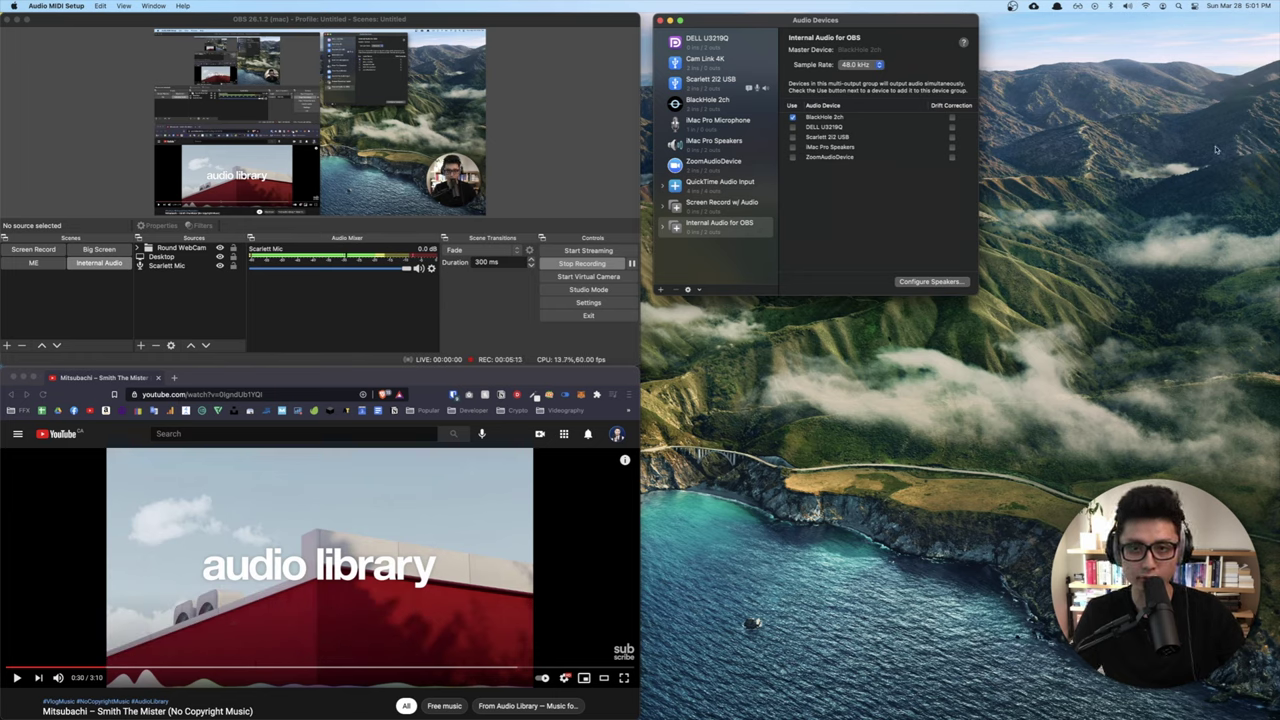
{"action": "left_click", "coordinate": [453, 318]}
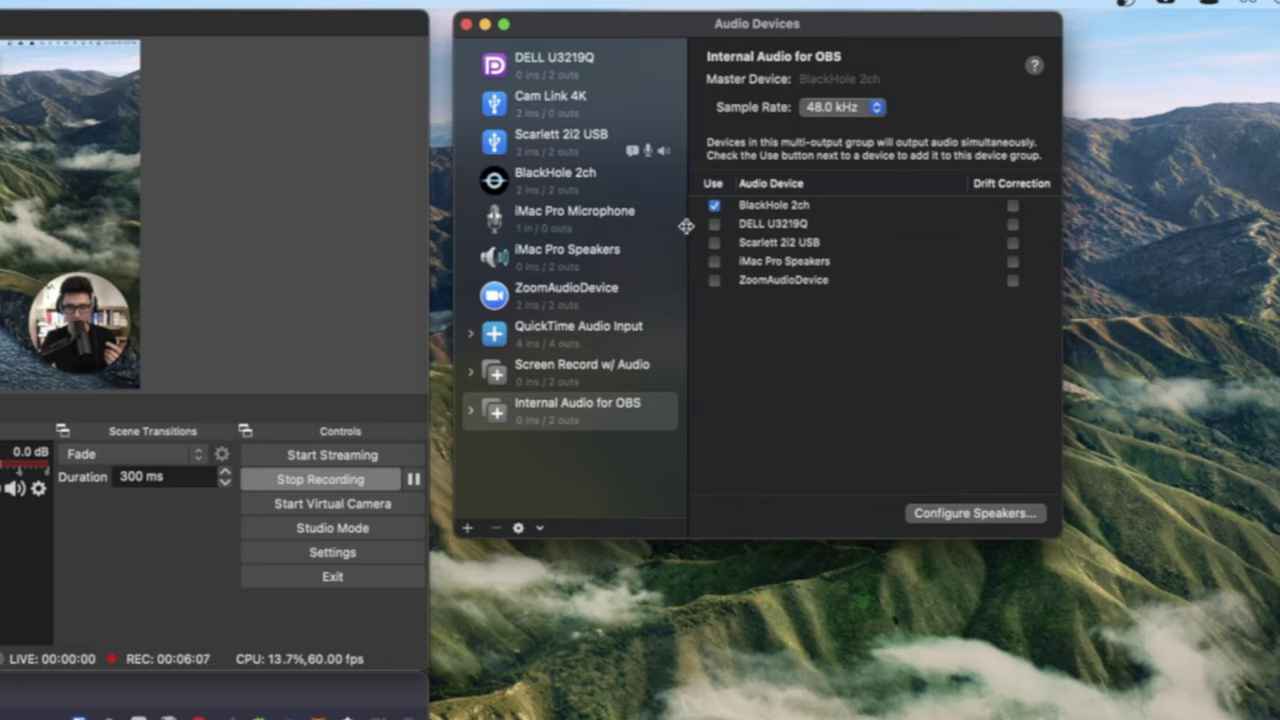
{"action": "left_click", "coordinate": [714, 242]}
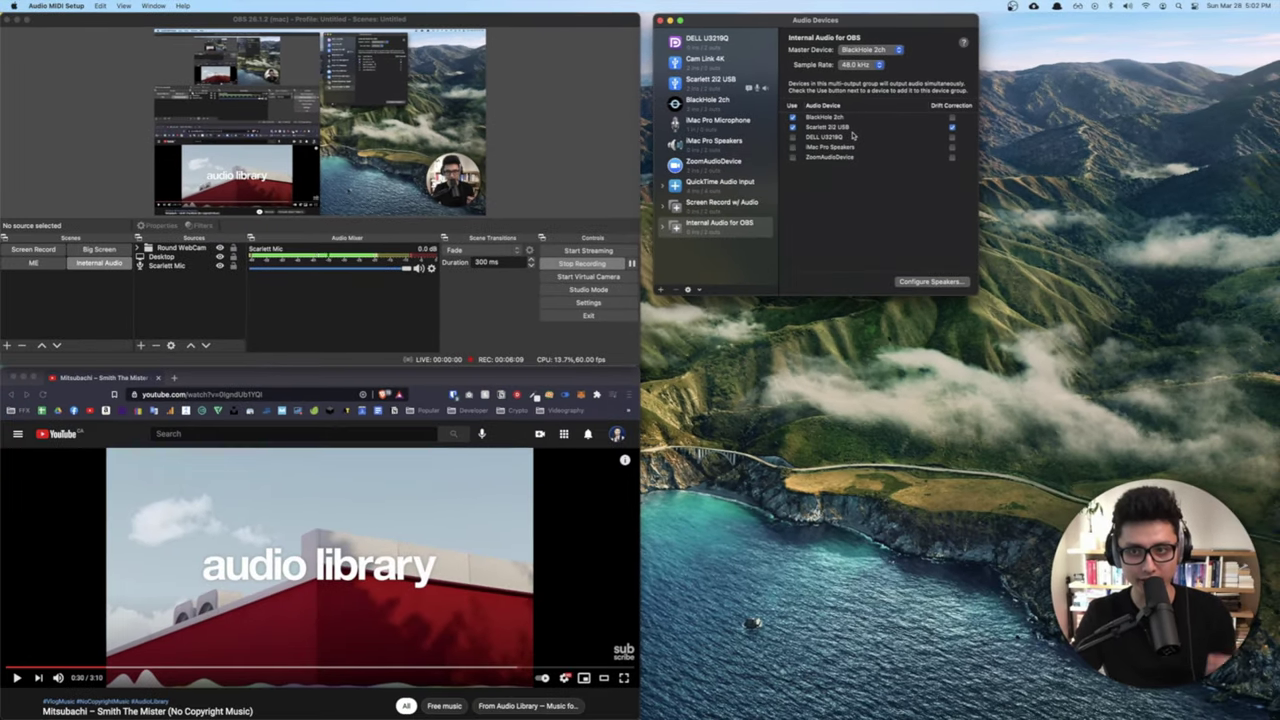
{"action": "left_click", "coordinate": [486, 697]}
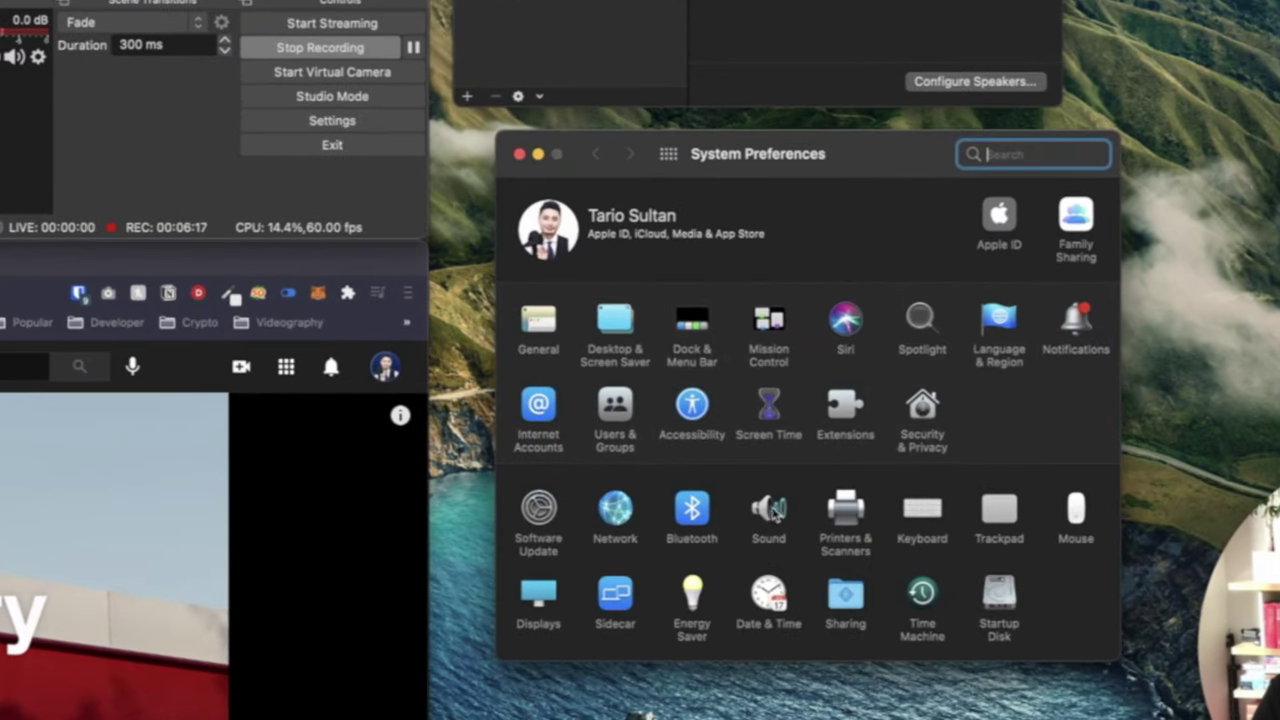
{"action": "left_click", "coordinate": [770, 510]}
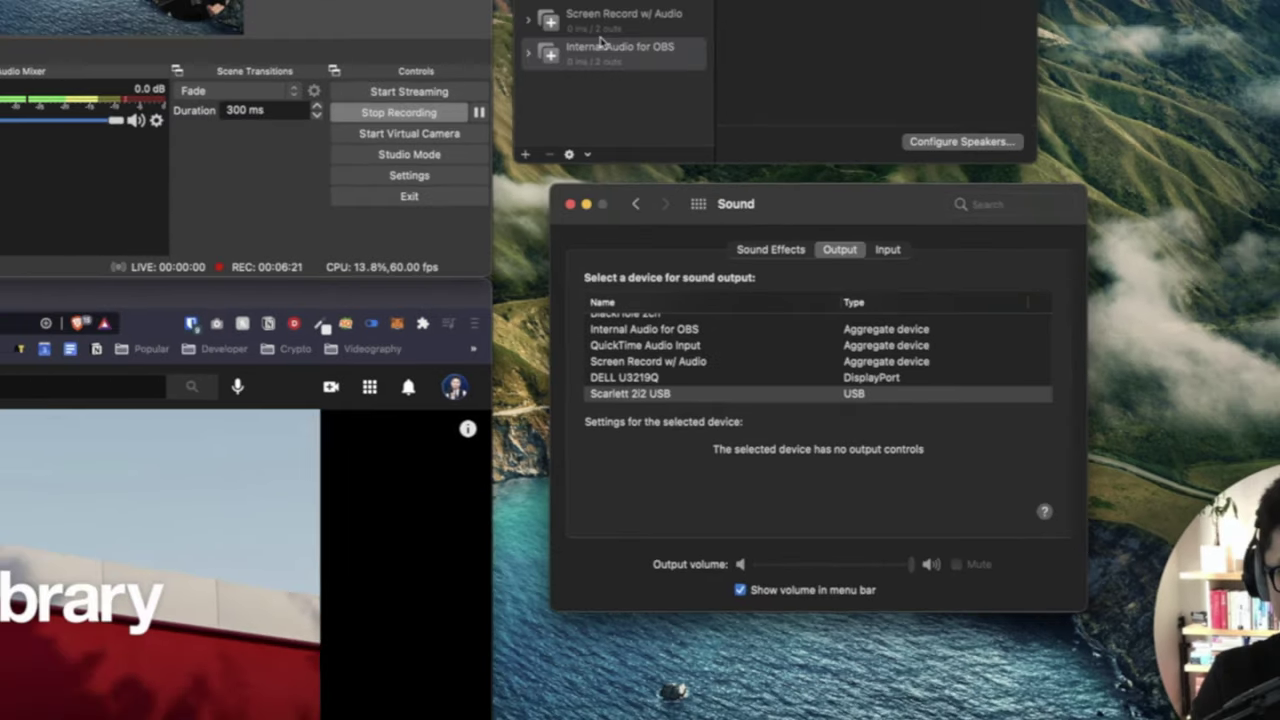
- Choose Internal Audio for OBS as the Mac's sound output device in Sound > Output
{"action": "left_click", "coordinate": [703, 225]}
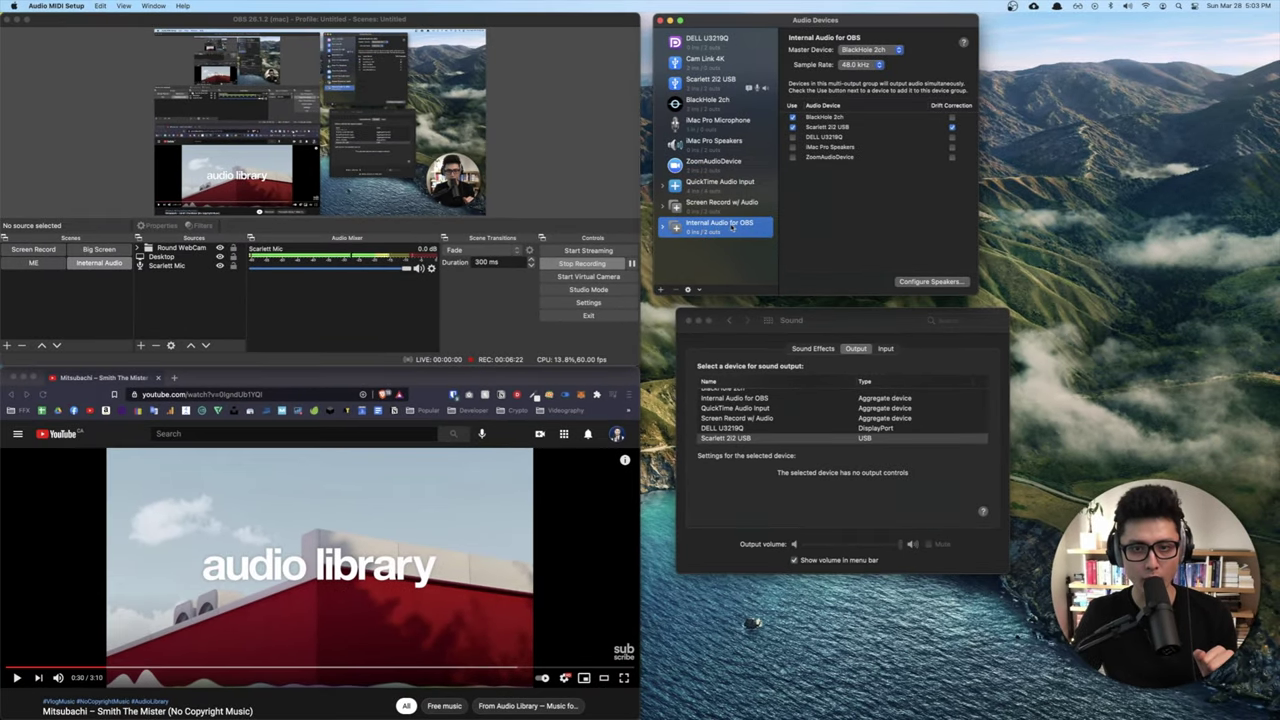
{"action": "left_click", "coordinate": [764, 400]}
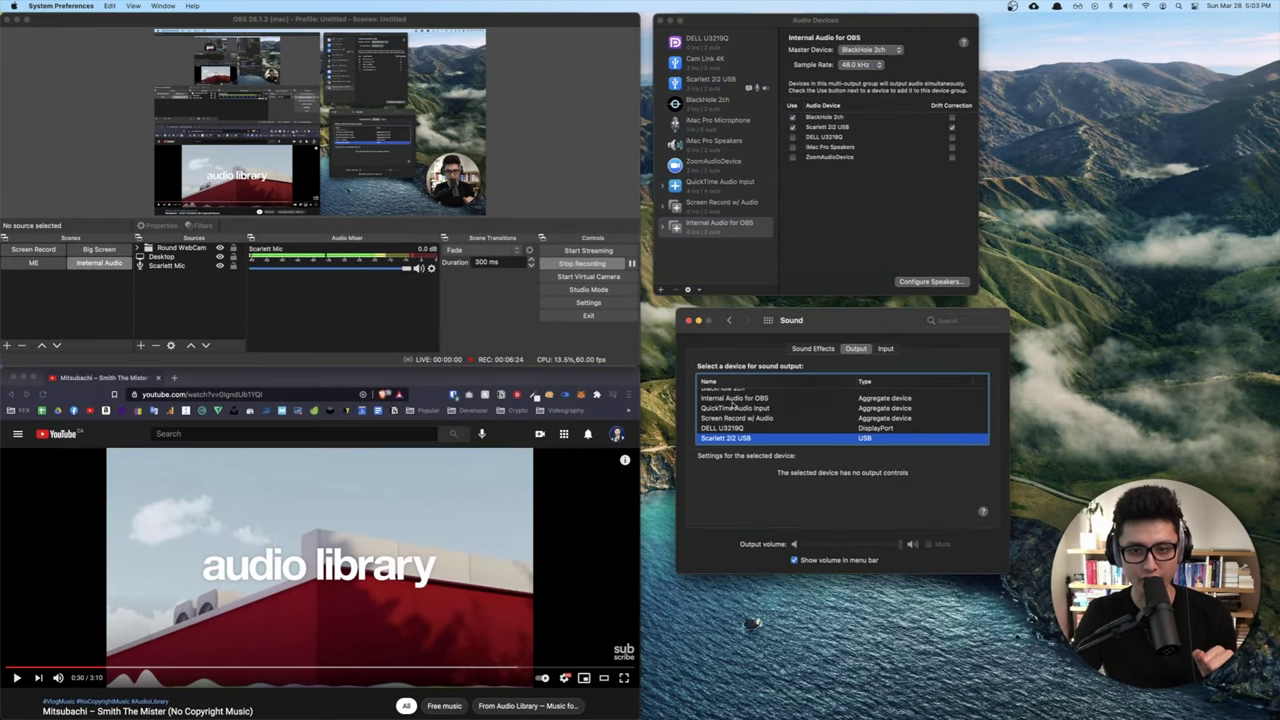
{"action": "left_click", "coordinate": [764, 398]}
{"action": "left_click_drag", "start_coordinate": [826, 326], "coordinate": [811, 320]}
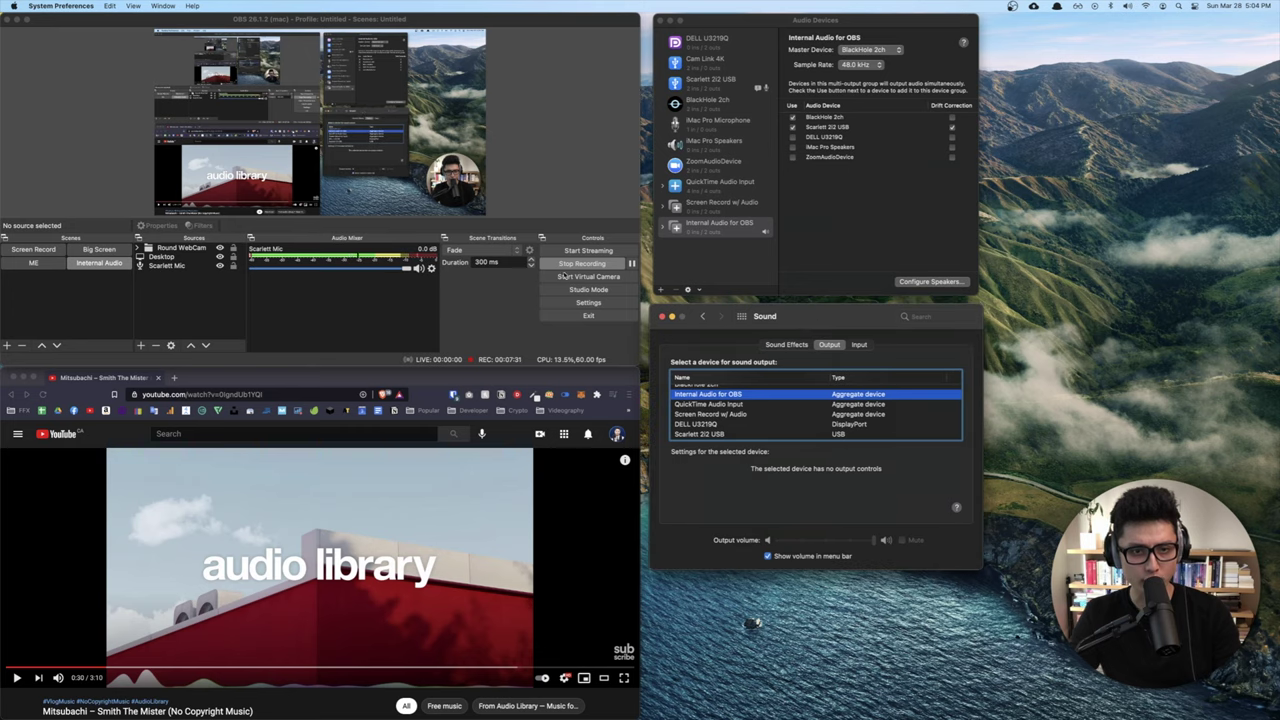
{"action": "left_click", "coordinate": [481, 303]}
{"action": "left_click", "coordinate": [489, 261]}
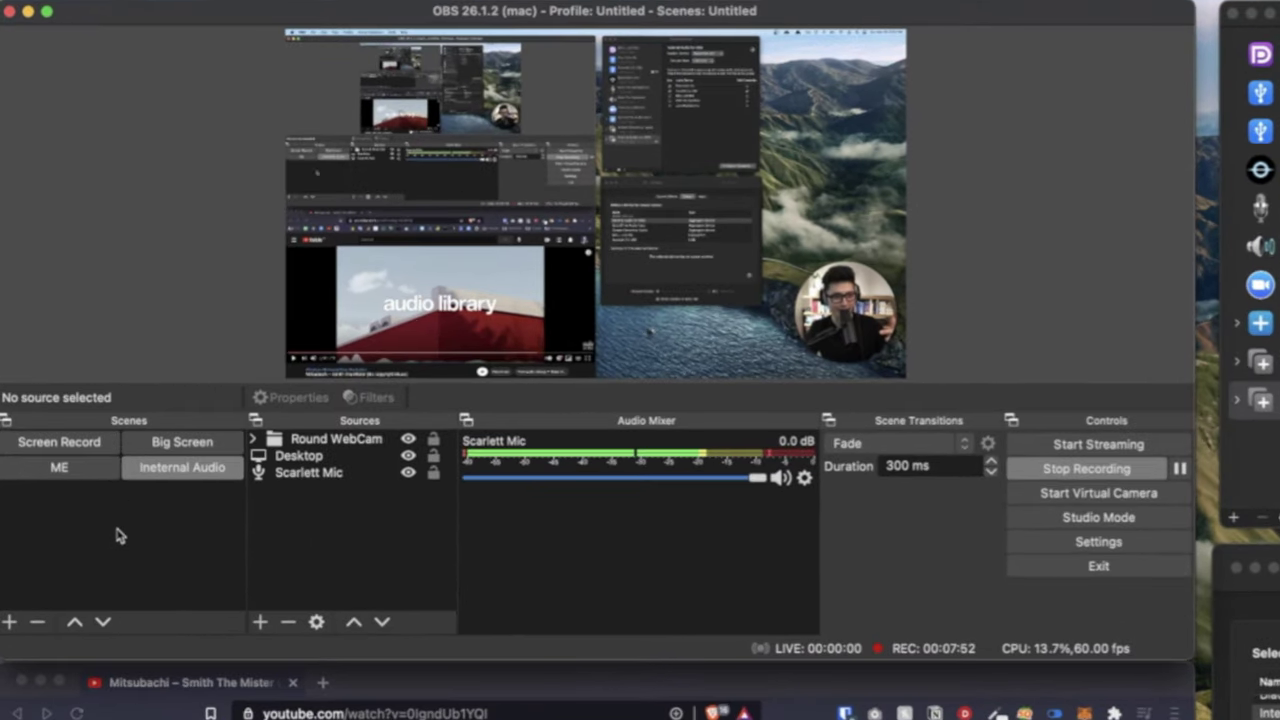
{"action": "right_click", "coordinate": [60, 301]}
{"action": "left_click", "coordinate": [132, 553]}
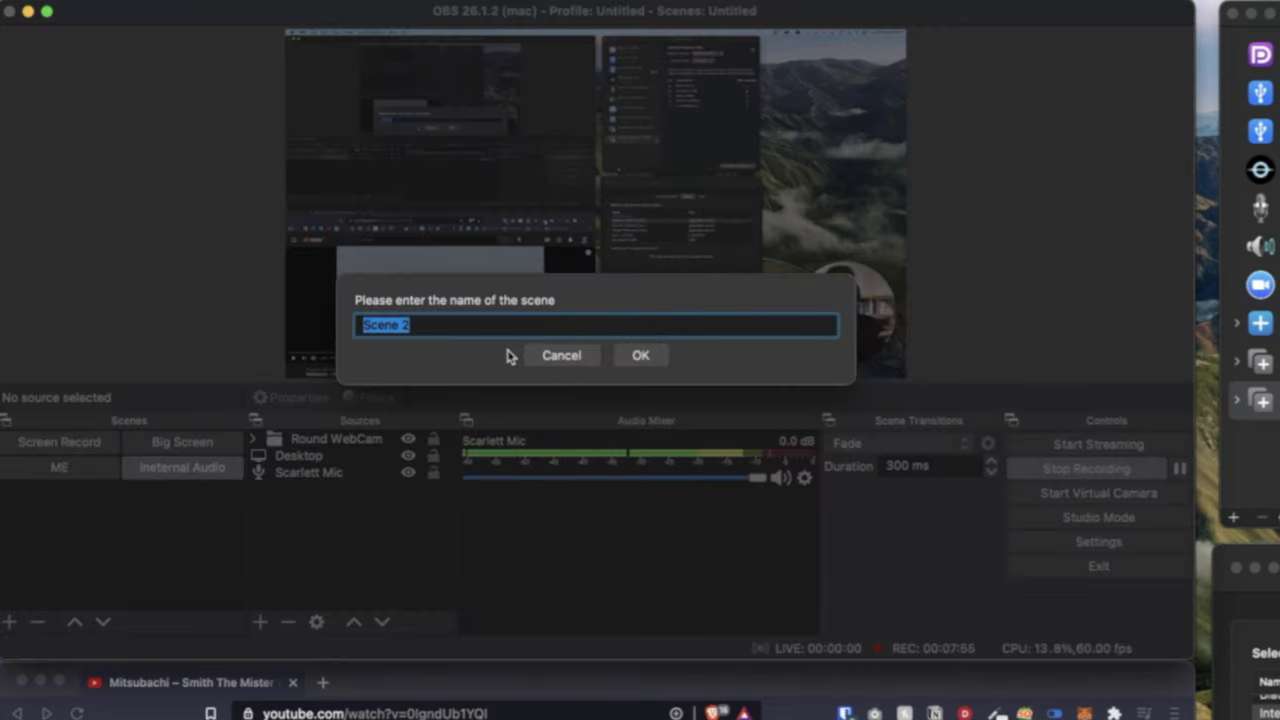
{"action": "left_click", "coordinate": [582, 362]}
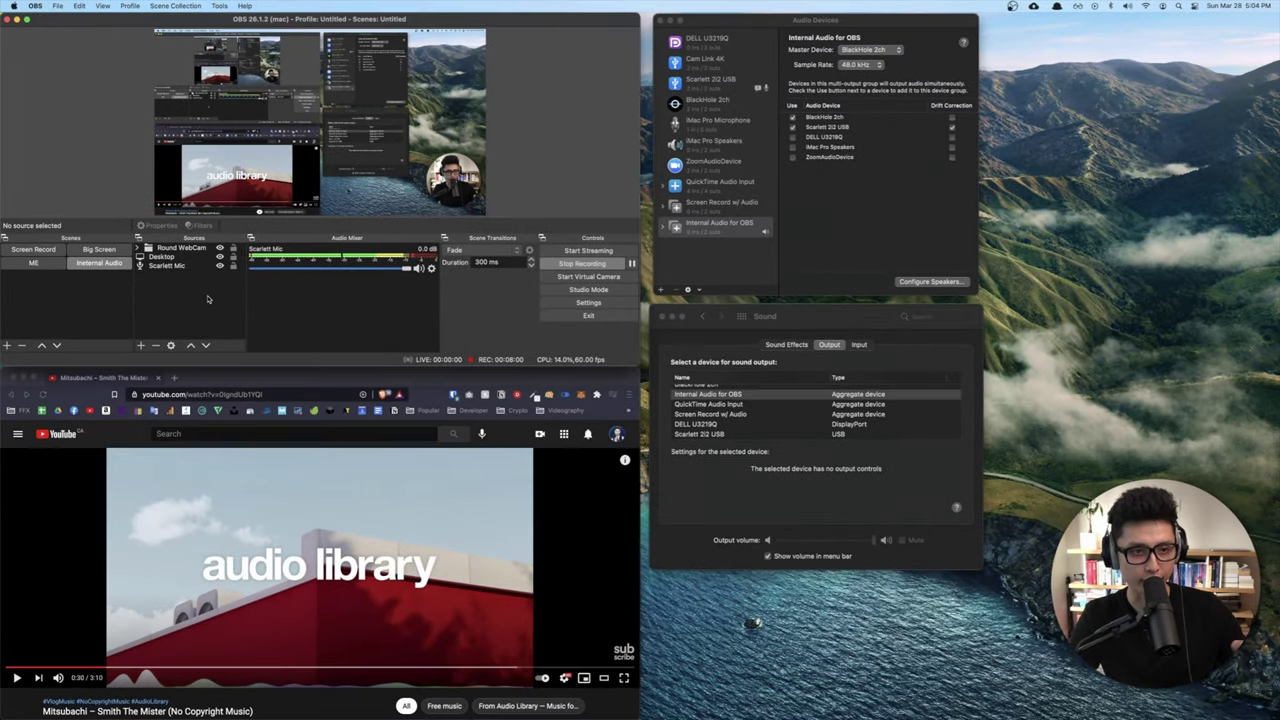
{"action": "left_click", "coordinate": [140, 345]}
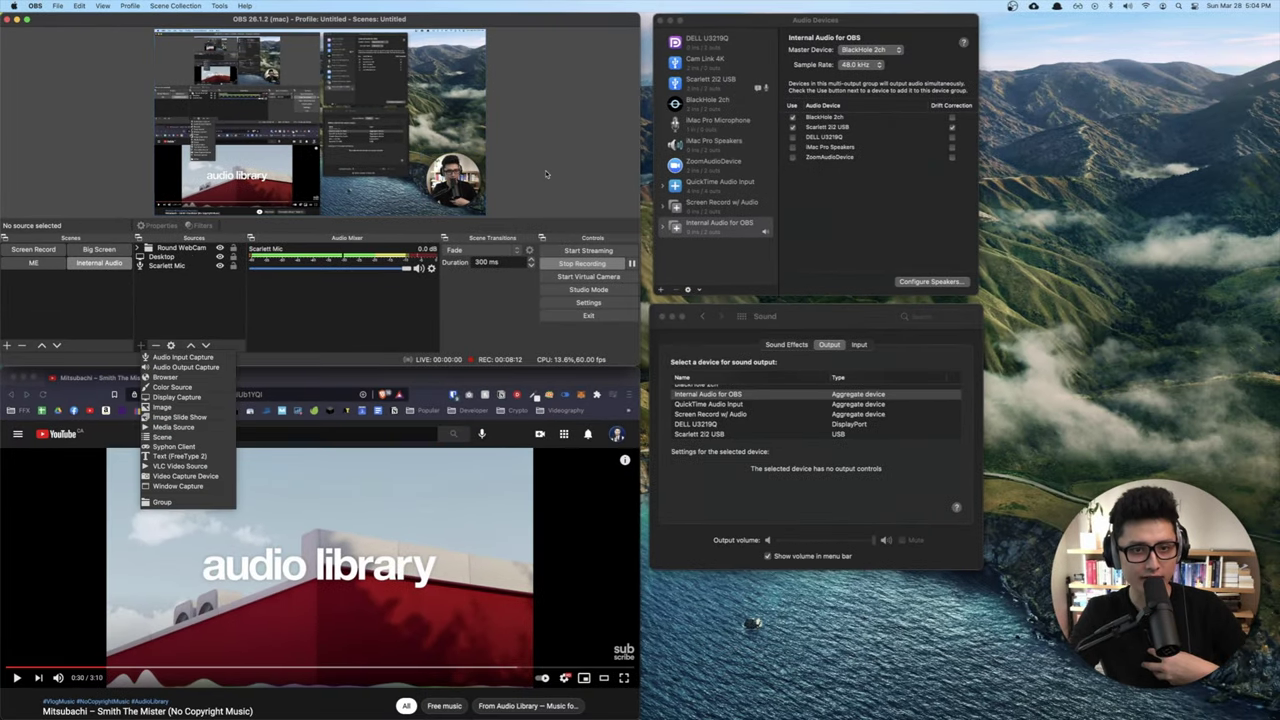
{"action": "key", "text": "Escape"}
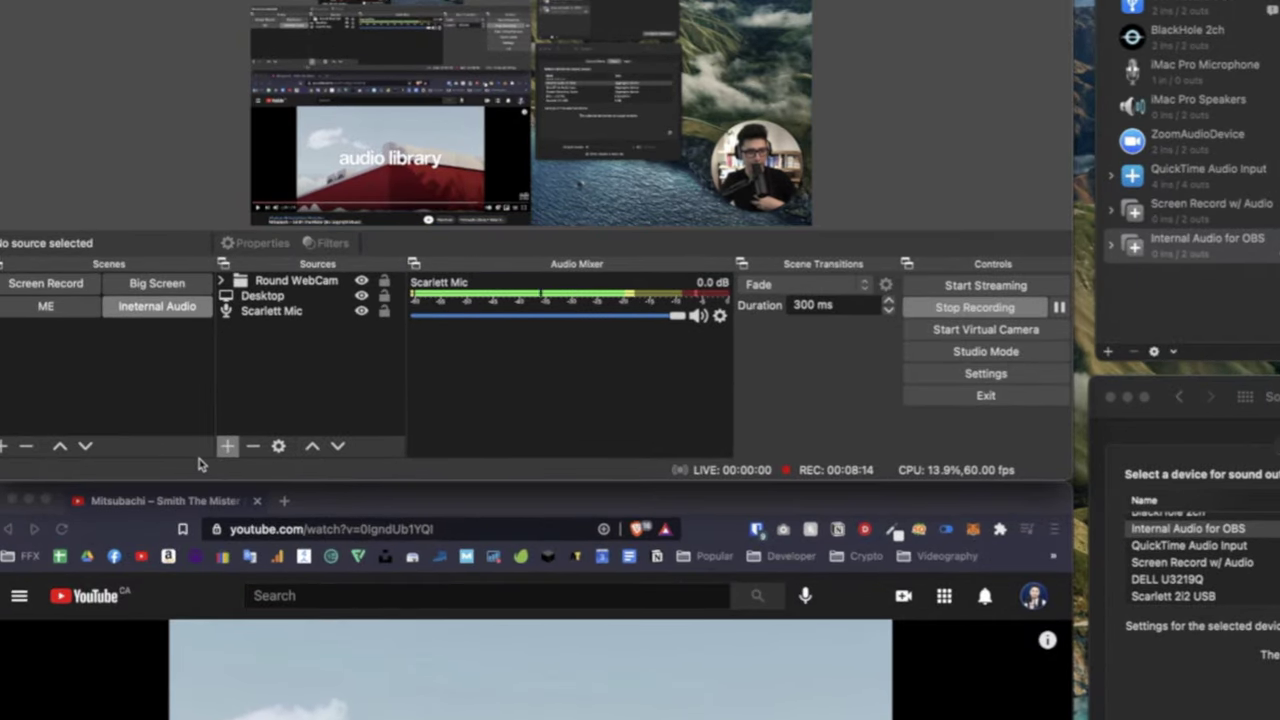
{"action": "left_click", "coordinate": [227, 446]}
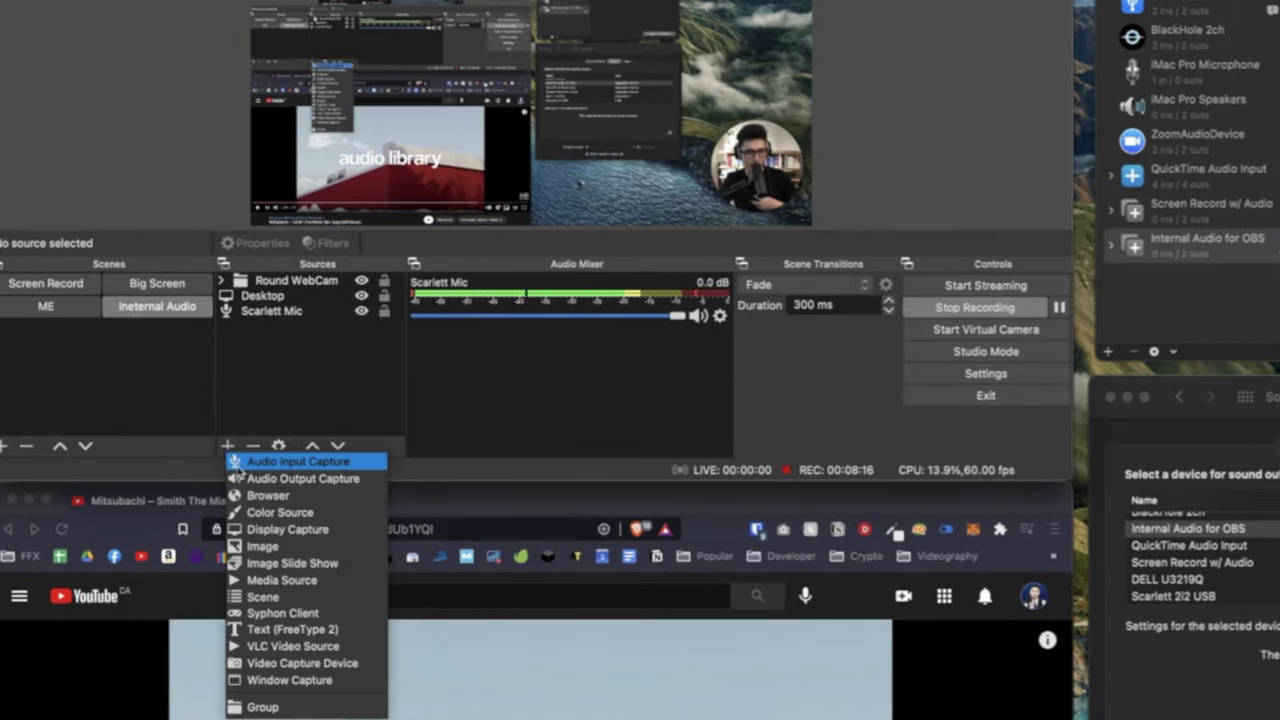
{"action": "left_click", "coordinate": [262, 530]}
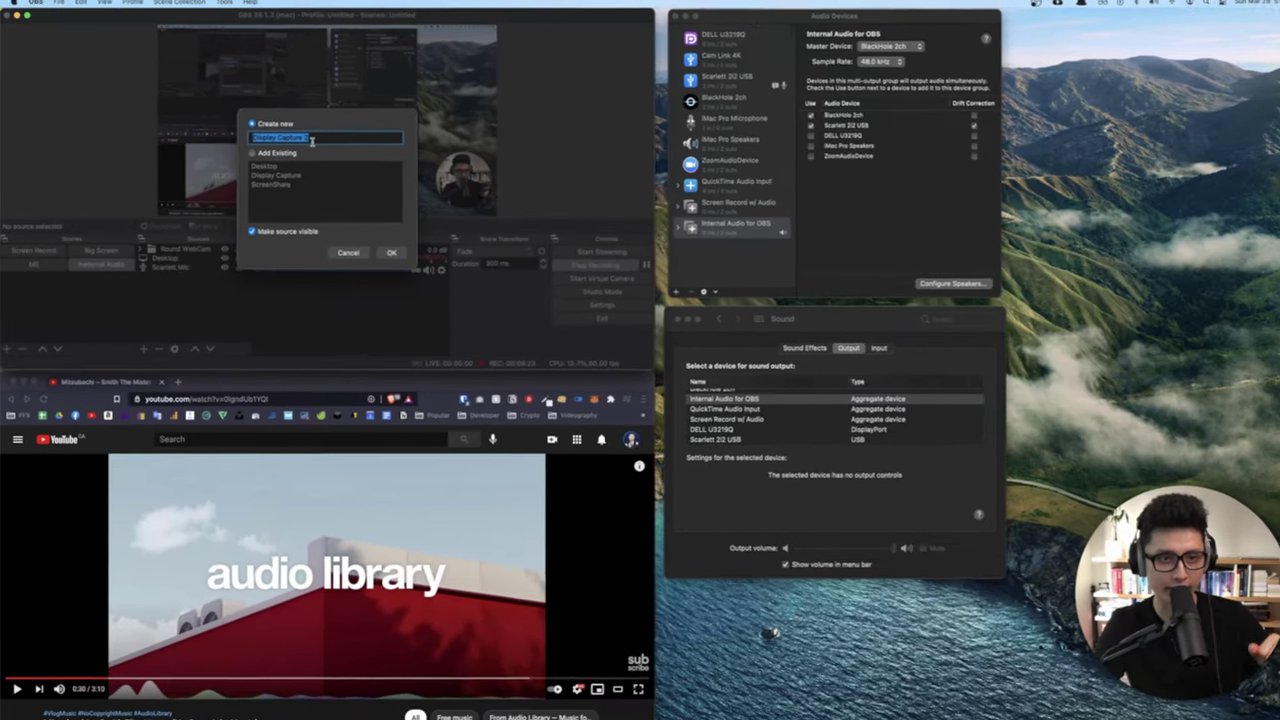
{"action": "key", "text": "Escape"}
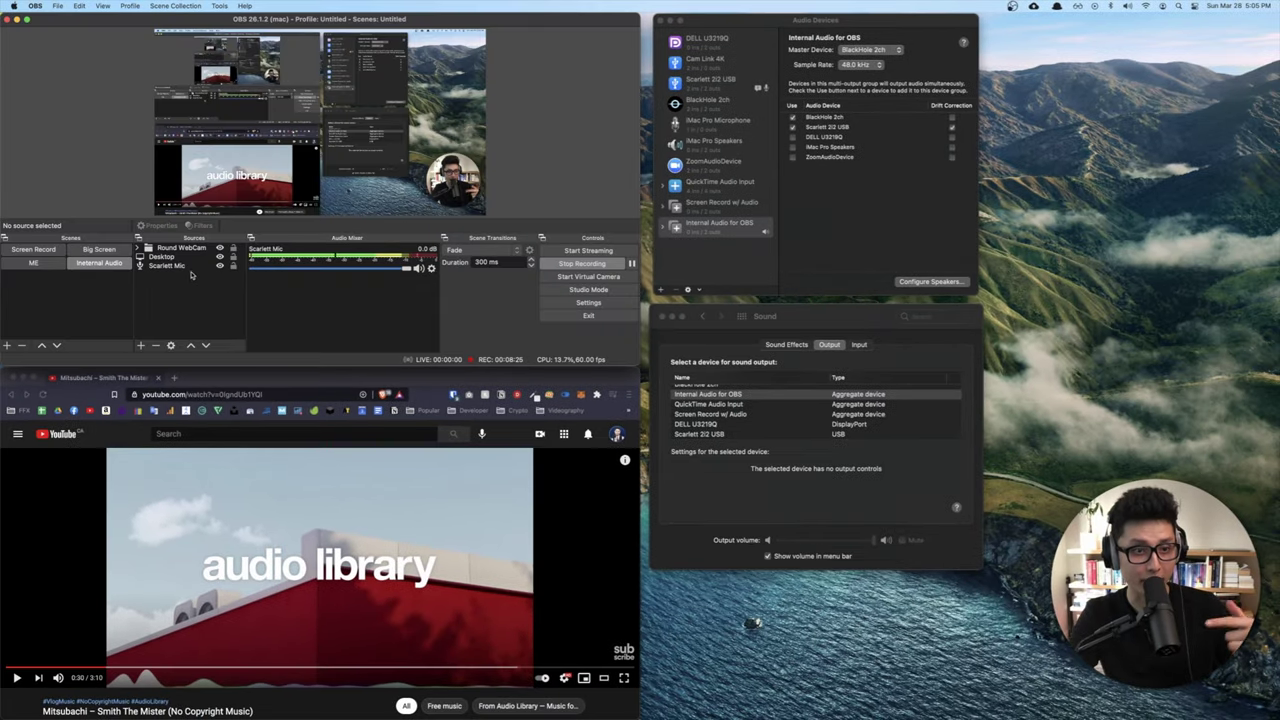
{"action": "left_click", "coordinate": [258, 298]}
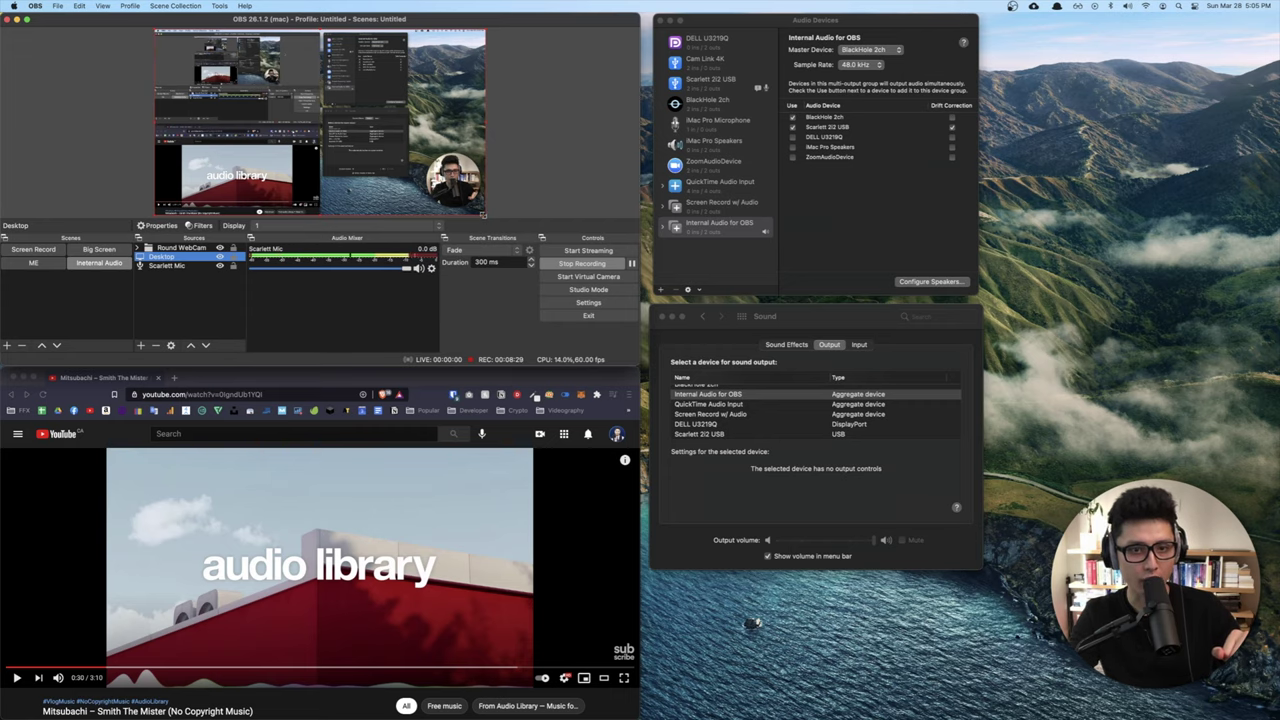
{"action": "left_click", "coordinate": [485, 213]}
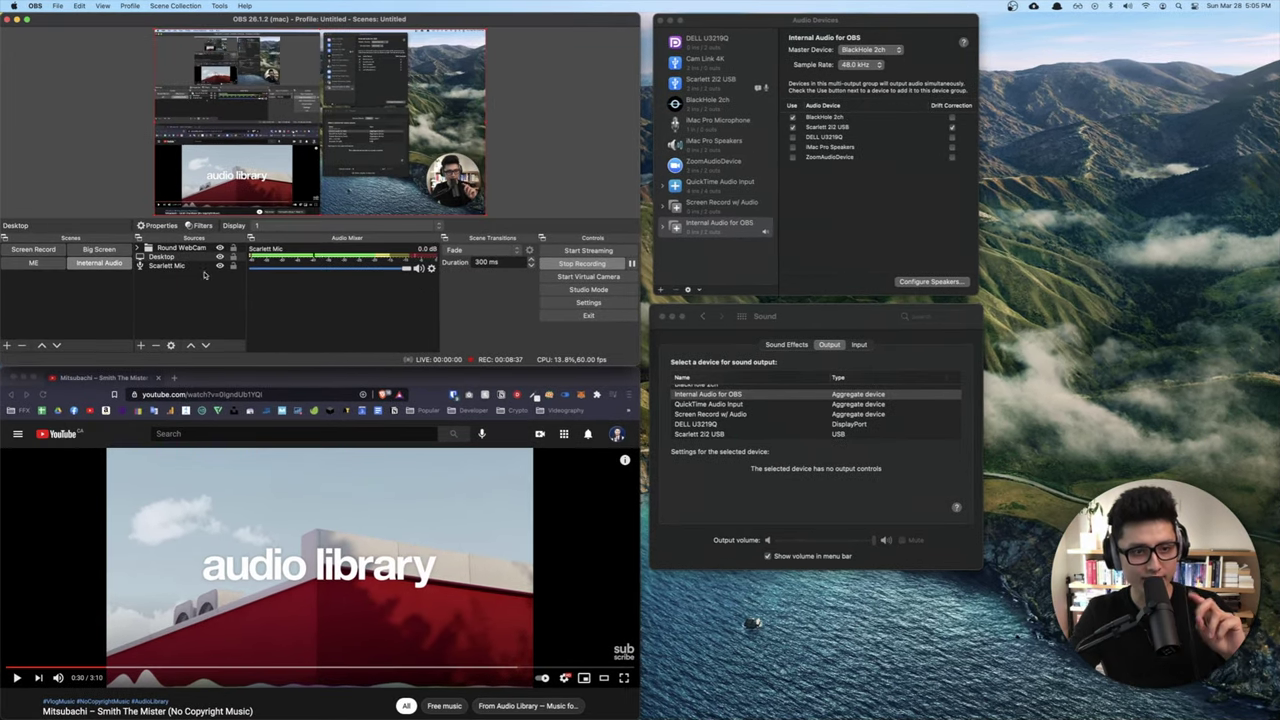
{"action": "left_click", "coordinate": [168, 266]}
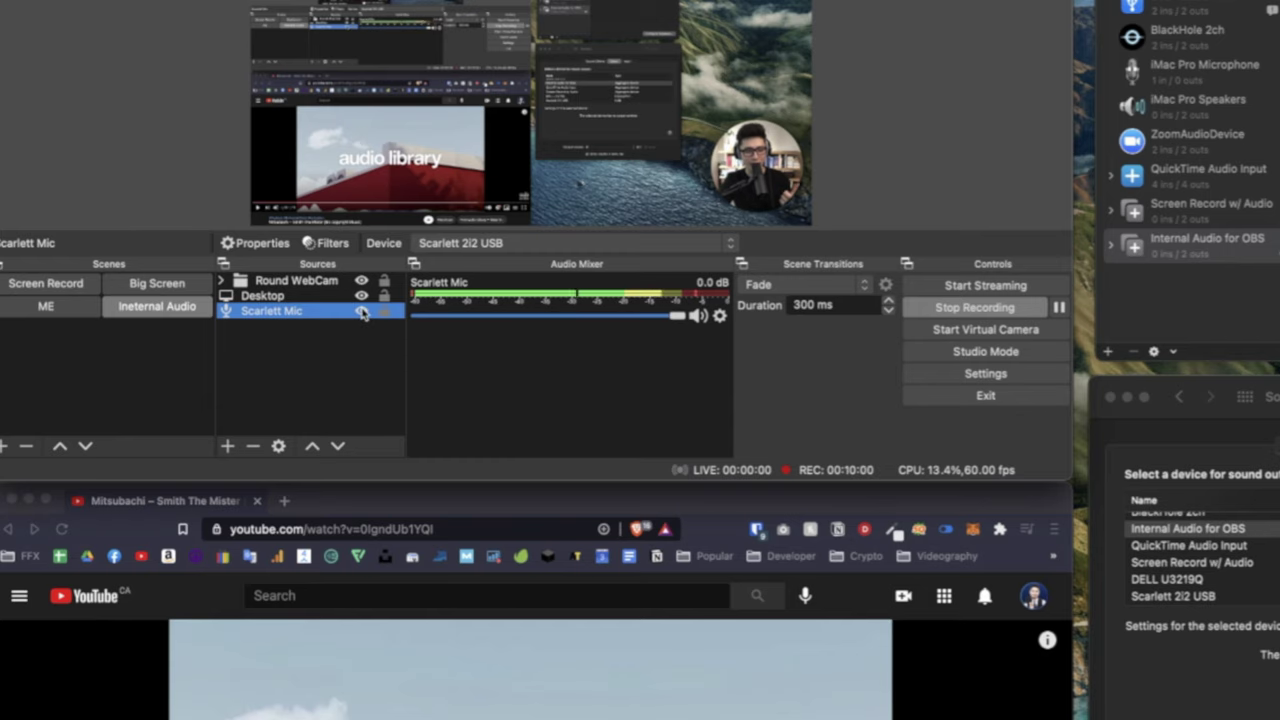
{"action": "left_click", "coordinate": [362, 311]}
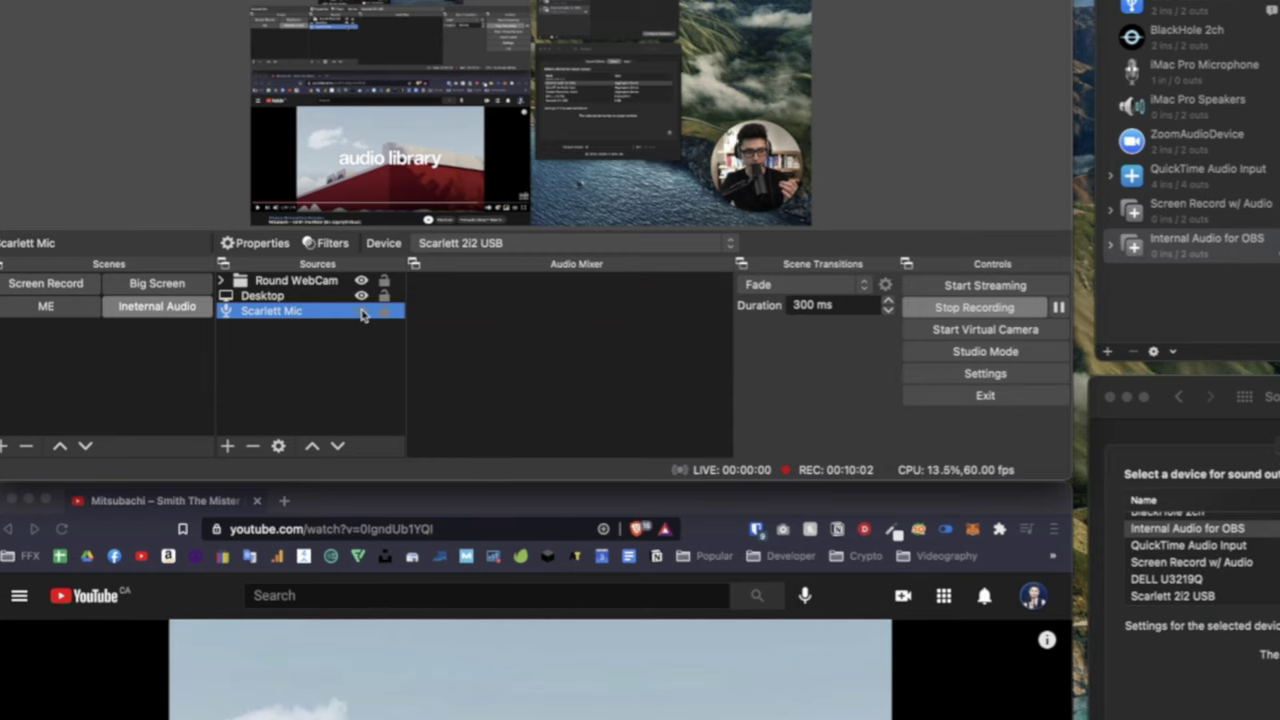
{"action": "left_click", "coordinate": [362, 311]}
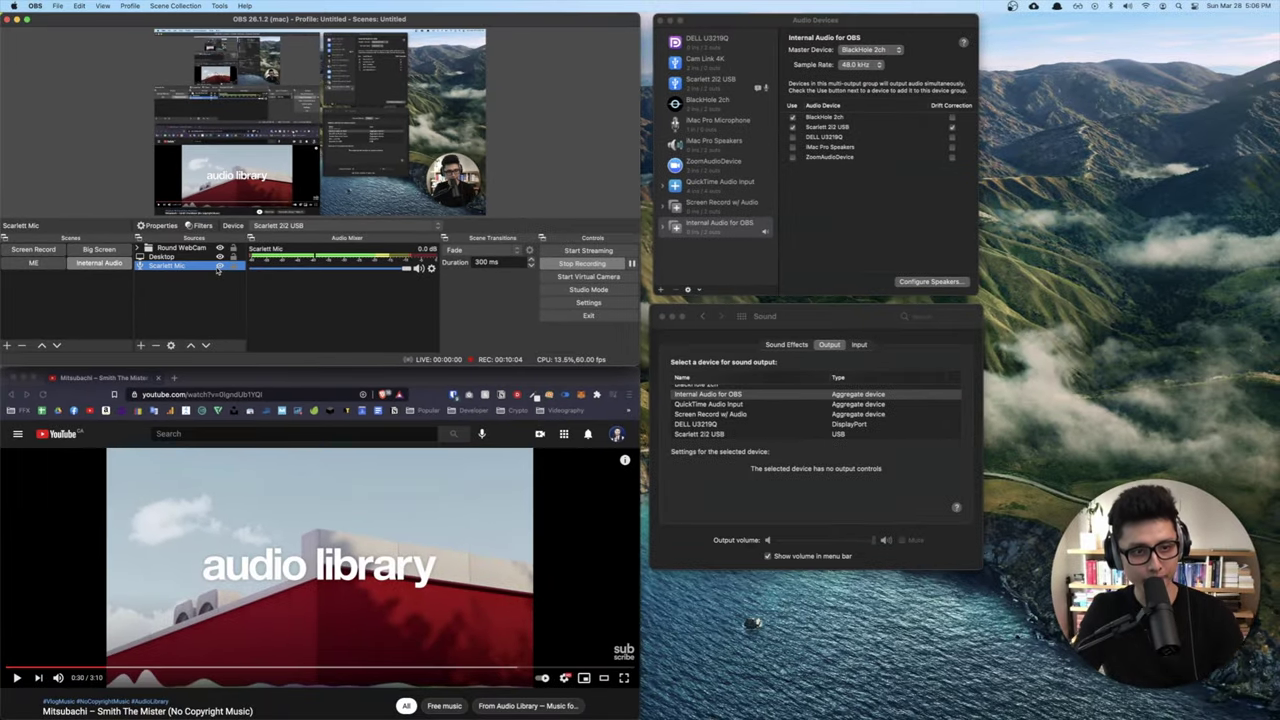
{"action": "left_click", "coordinate": [206, 278]}
{"action": "left_click", "coordinate": [465, 160]}
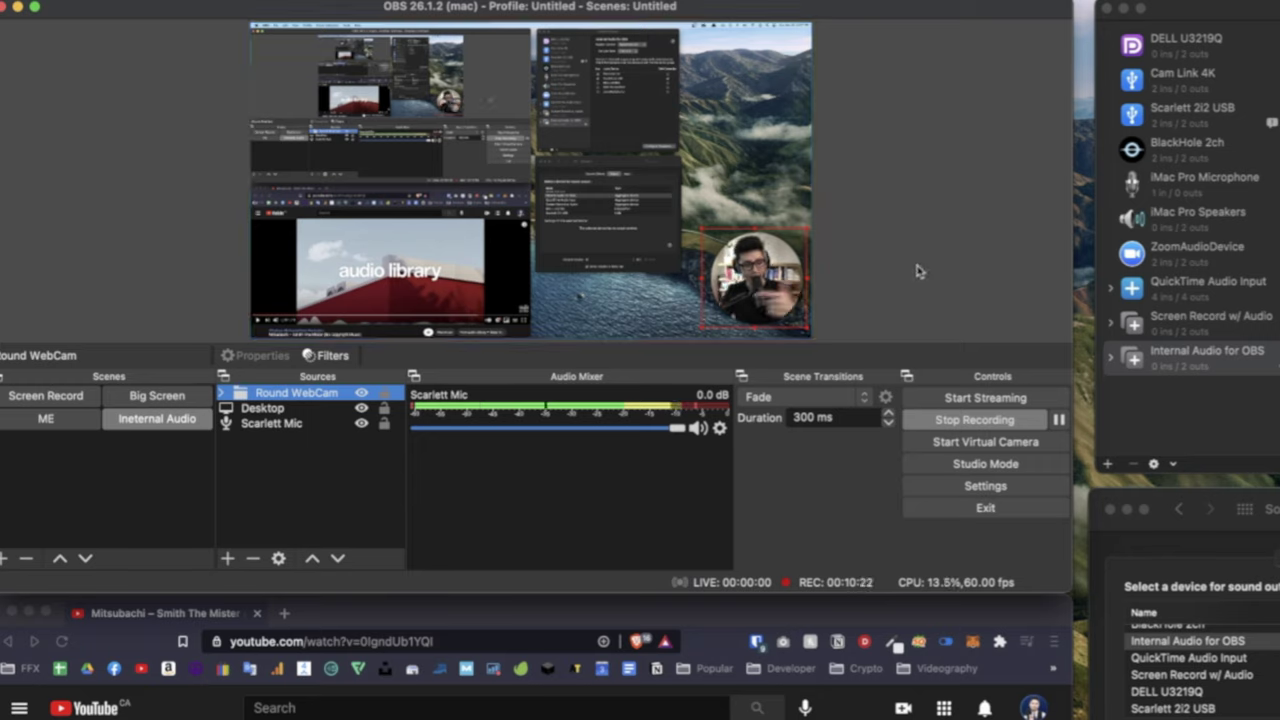
{"action": "left_click", "coordinate": [243, 503]}
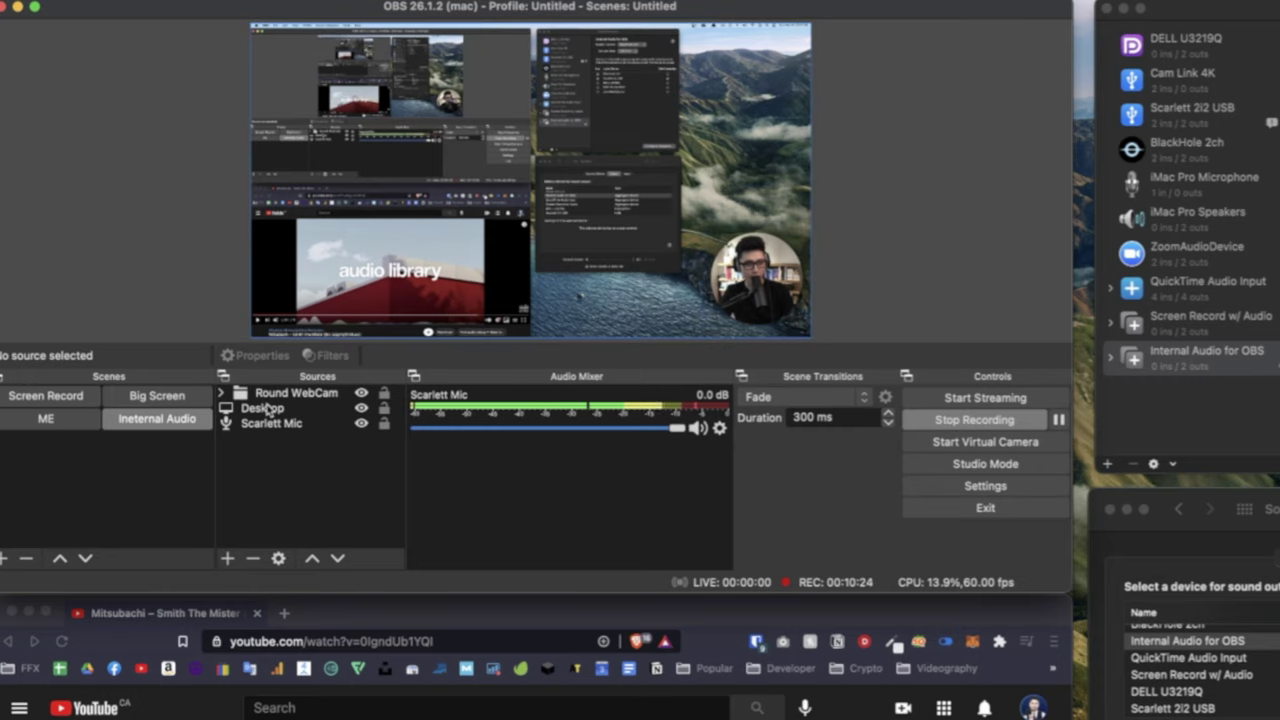
{"action": "left_click", "coordinate": [262, 408]}
{"action": "left_click", "coordinate": [277, 425]}
{"action": "left_click", "coordinate": [297, 392]}
{"action": "left_click", "coordinate": [300, 490]}
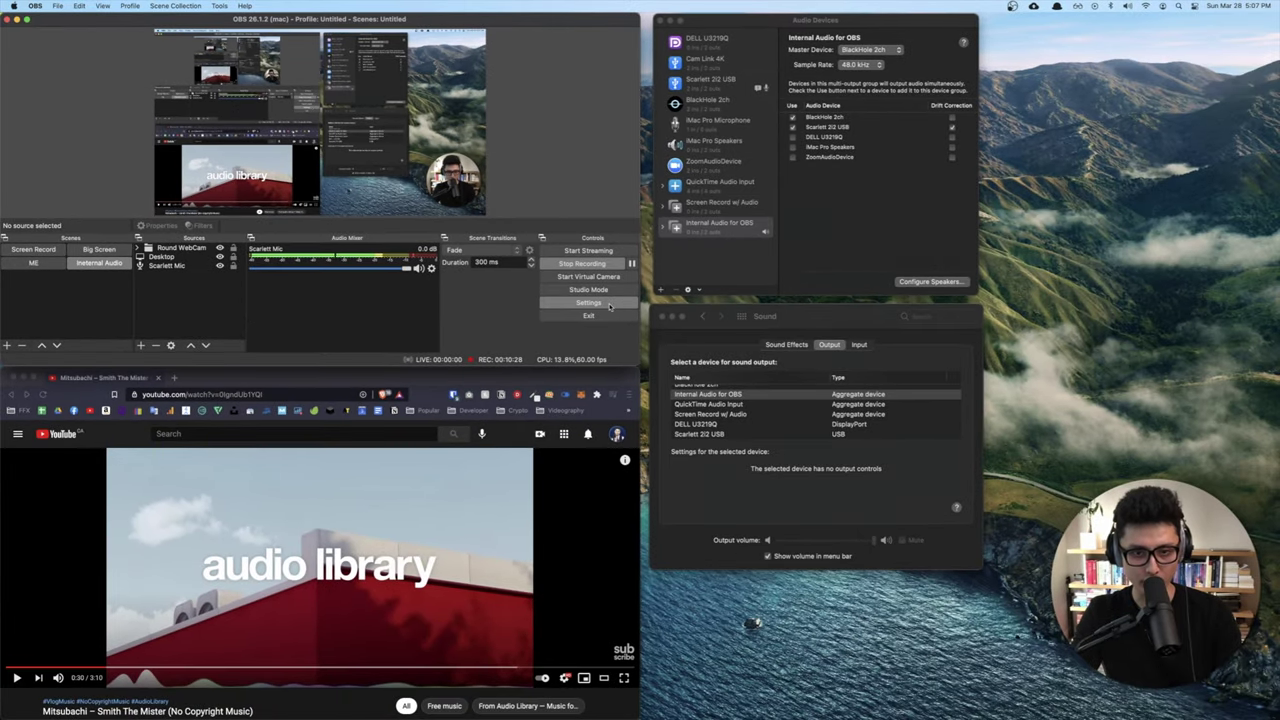
{"action": "left_click", "coordinate": [609, 304]}
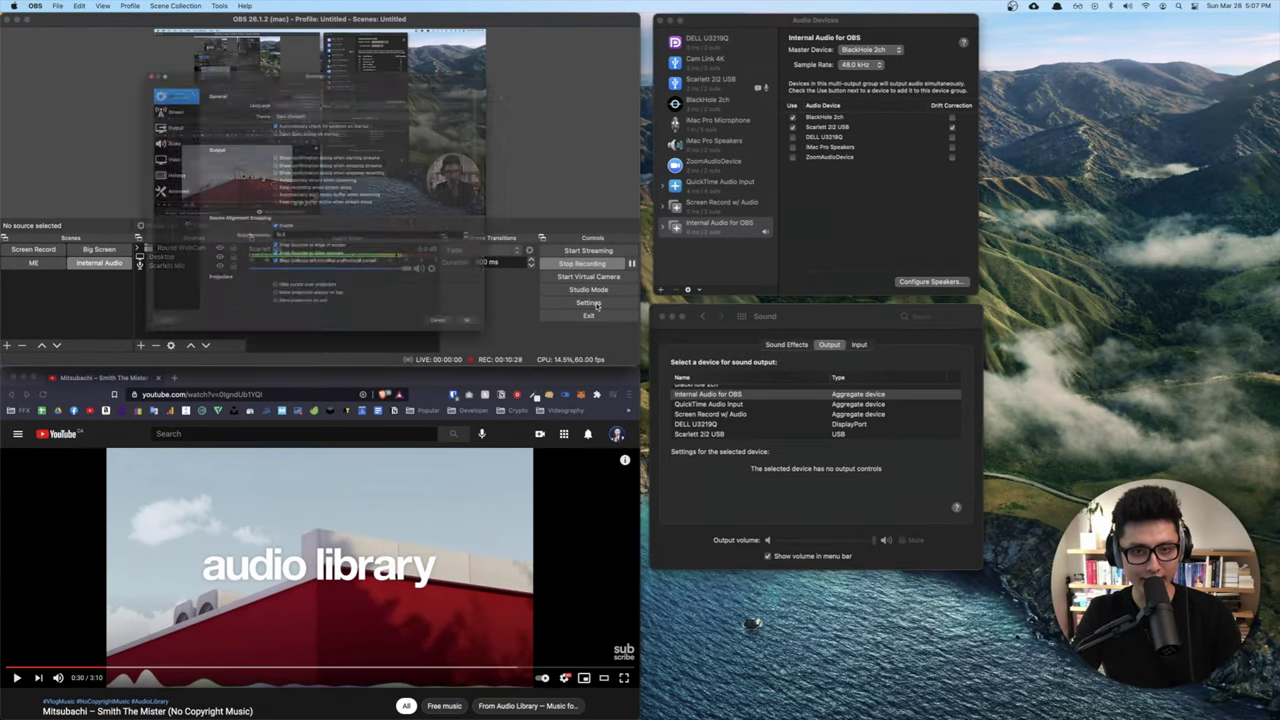
- Set OBS's Desktop Audio device to BlackHole 2ch in Settings > Audio and save
{"action": "left_click_drag", "start_coordinate": [140, 28], "coordinate": [213, 102]}
{"action": "left_click", "coordinate": [172, 195]}
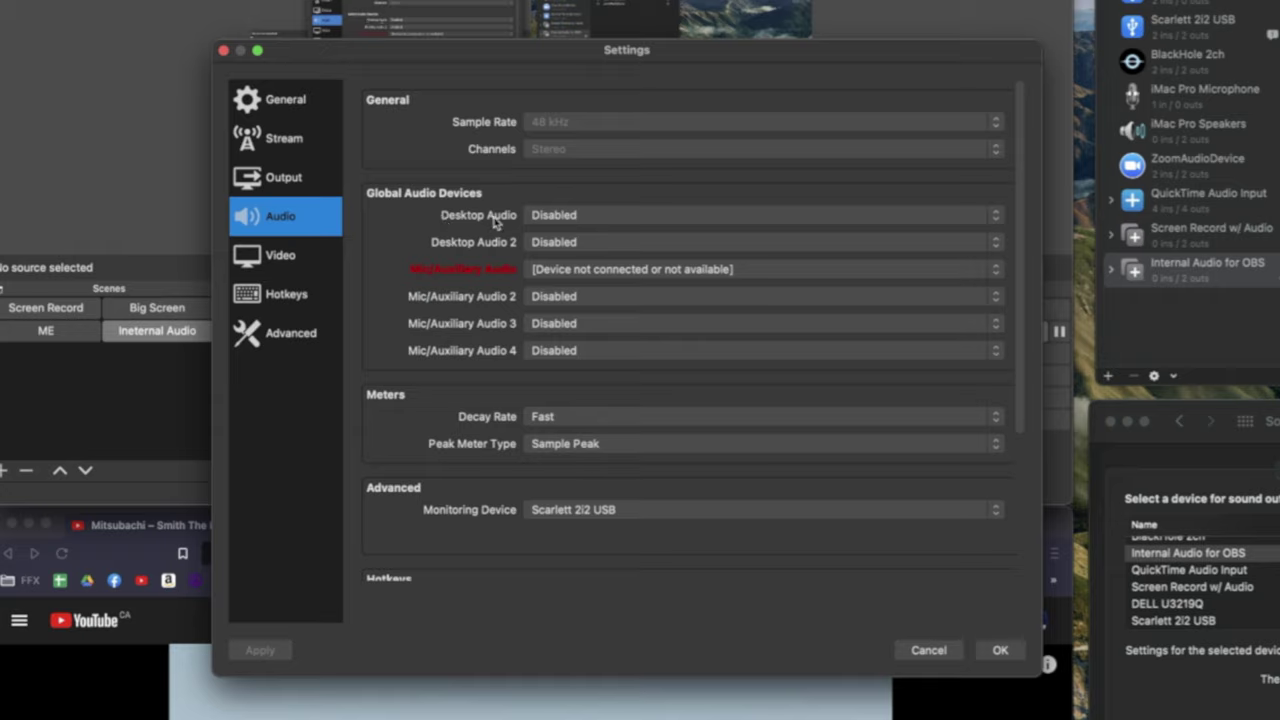
{"action": "left_click", "coordinate": [1188, 553]}
{"action": "key", "text": "super+Tab"}
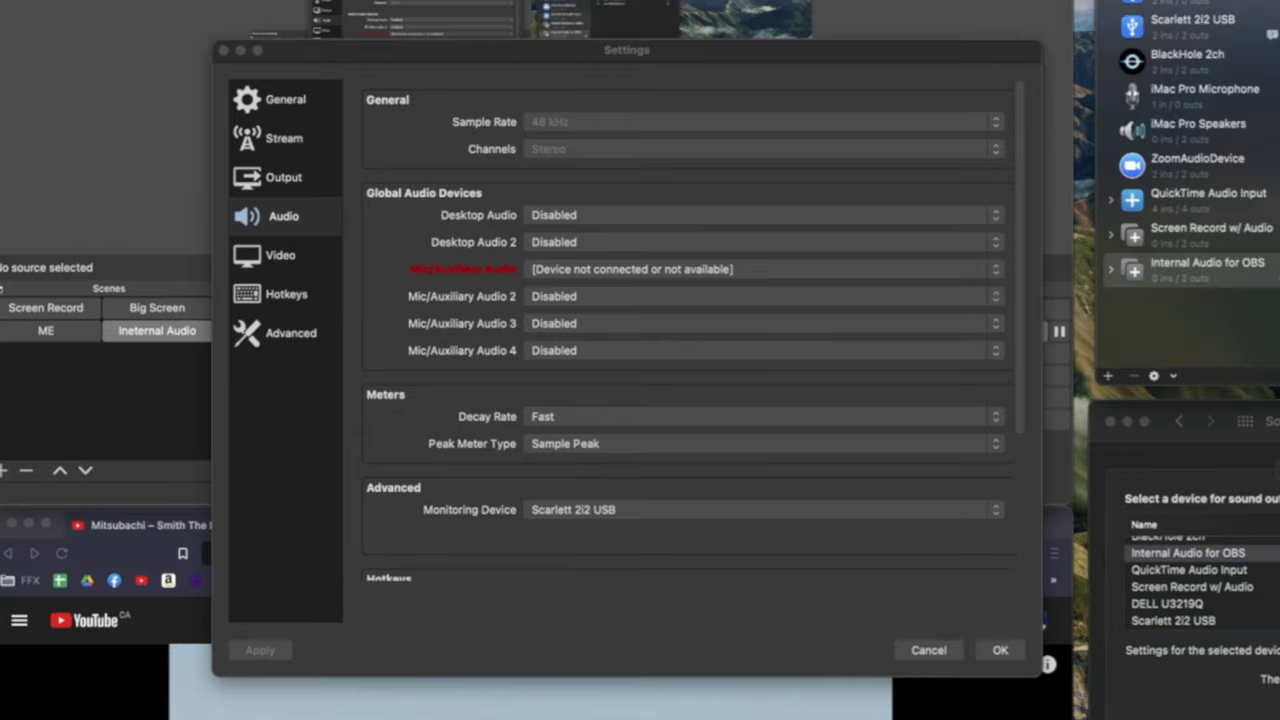
{"action": "left_click", "coordinate": [448, 224]}
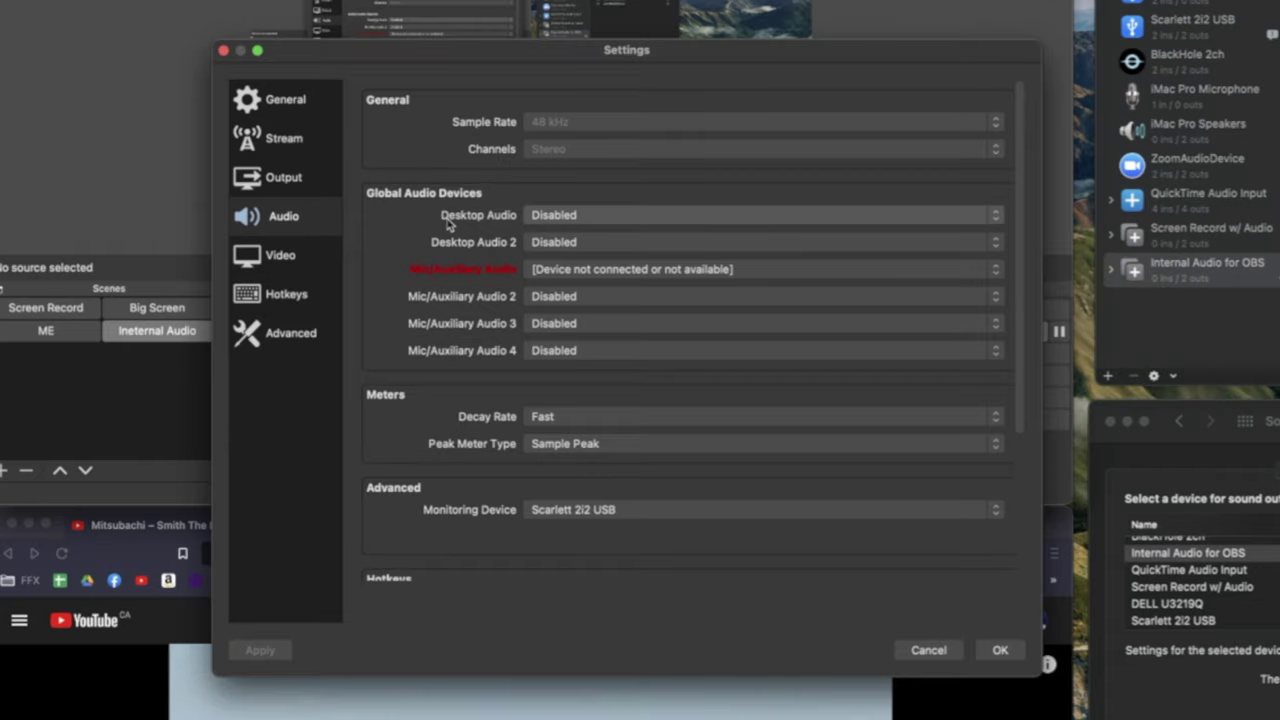
{"action": "left_click", "coordinate": [583, 218]}
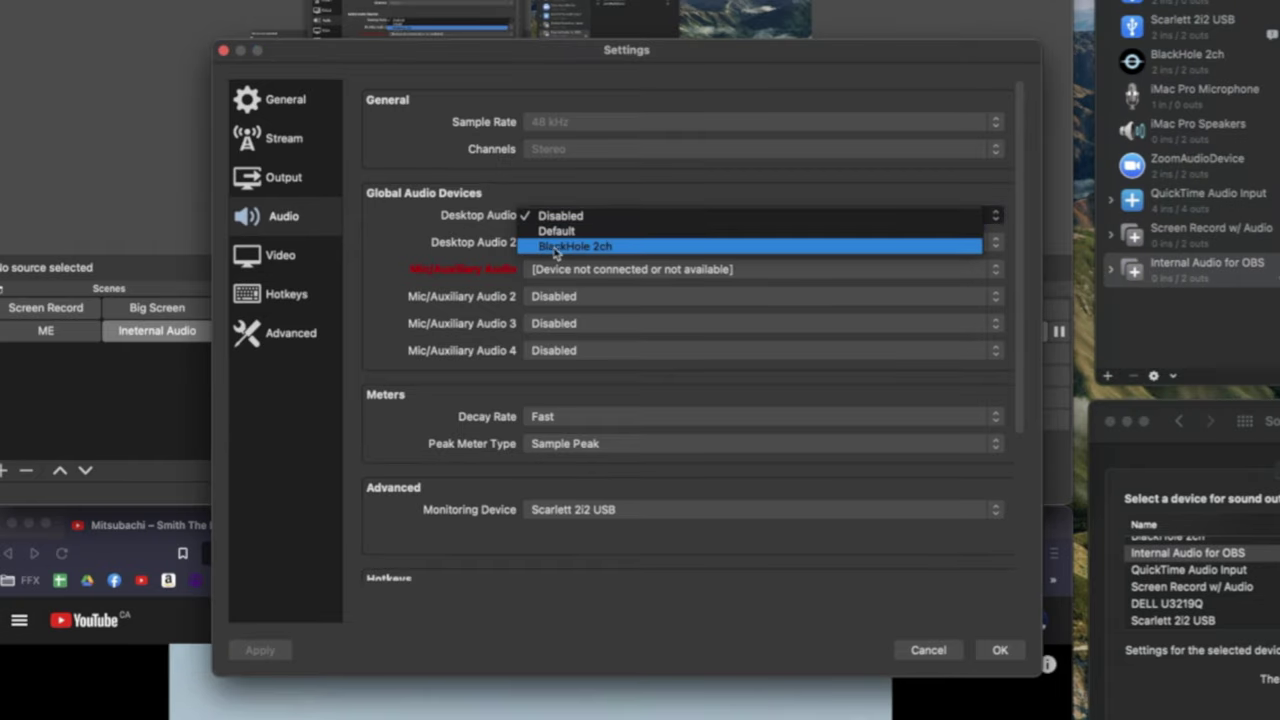
{"action": "left_click", "coordinate": [613, 249]}
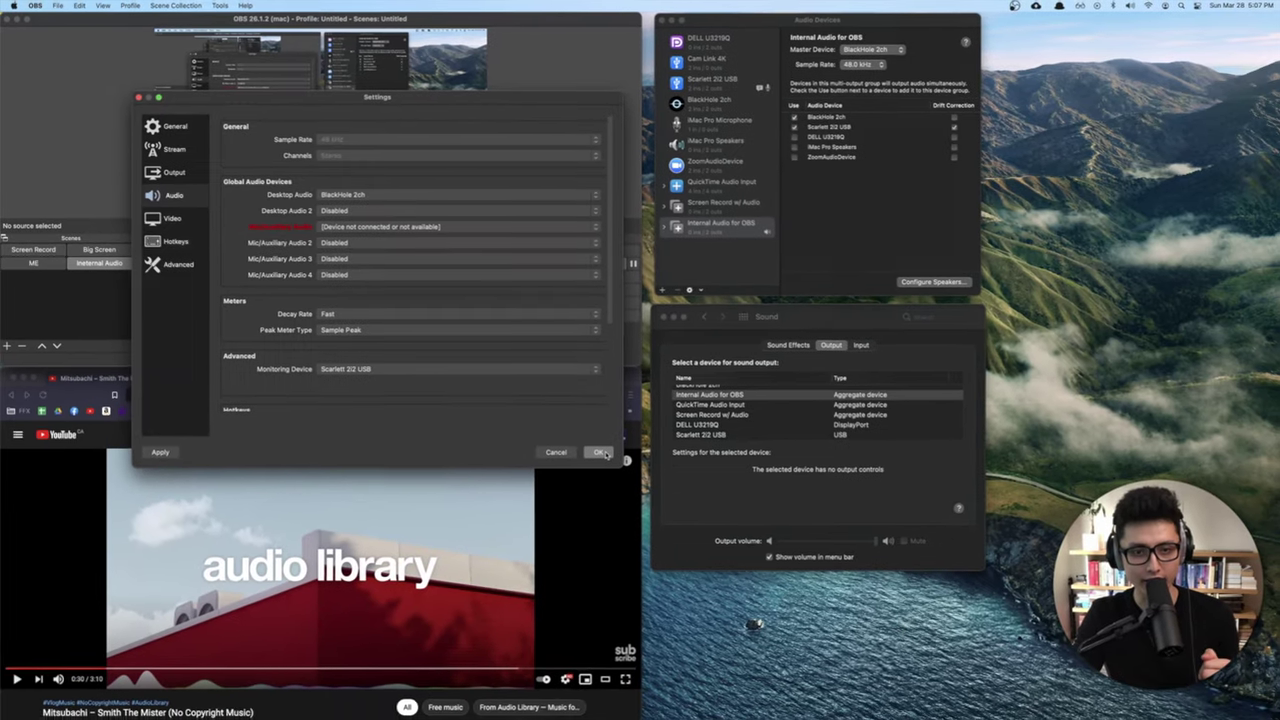
{"action": "left_click", "coordinate": [999, 650]}
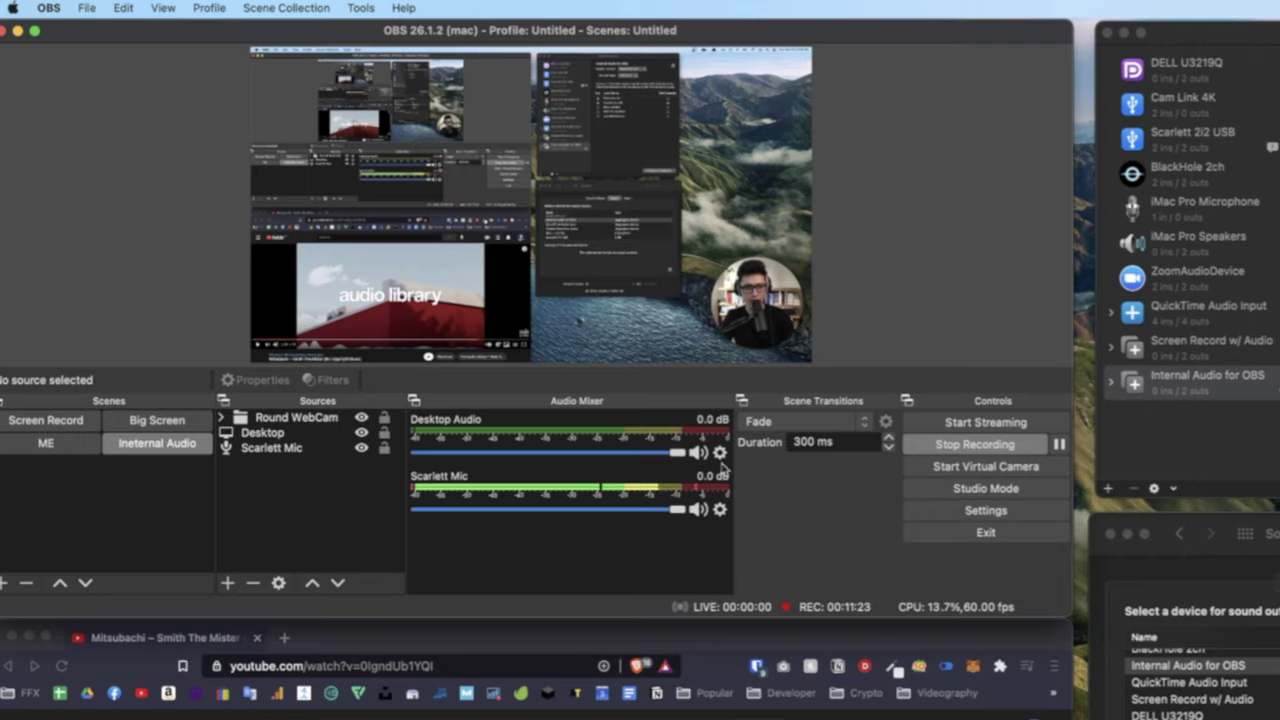
- Check the Desktop Audio strip's properties confirm the BlackHole 2ch device
{"action": "left_click", "coordinate": [720, 453]}
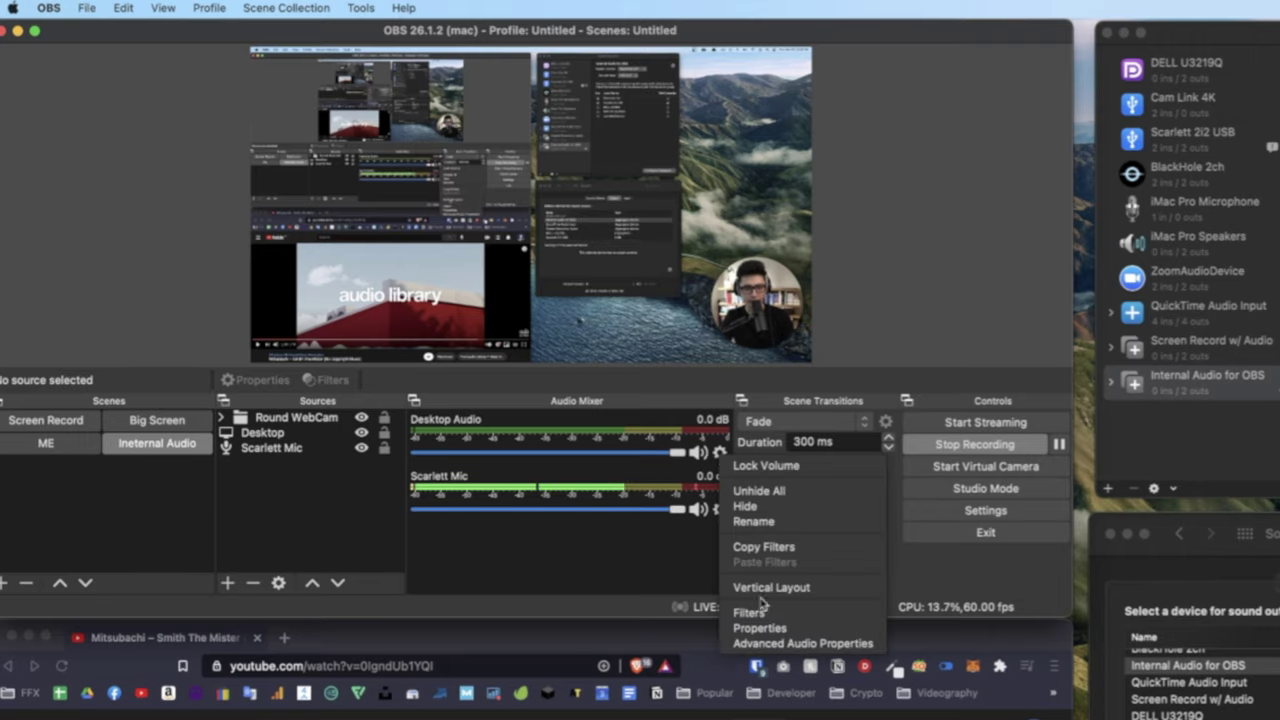
{"action": "left_click", "coordinate": [757, 628]}
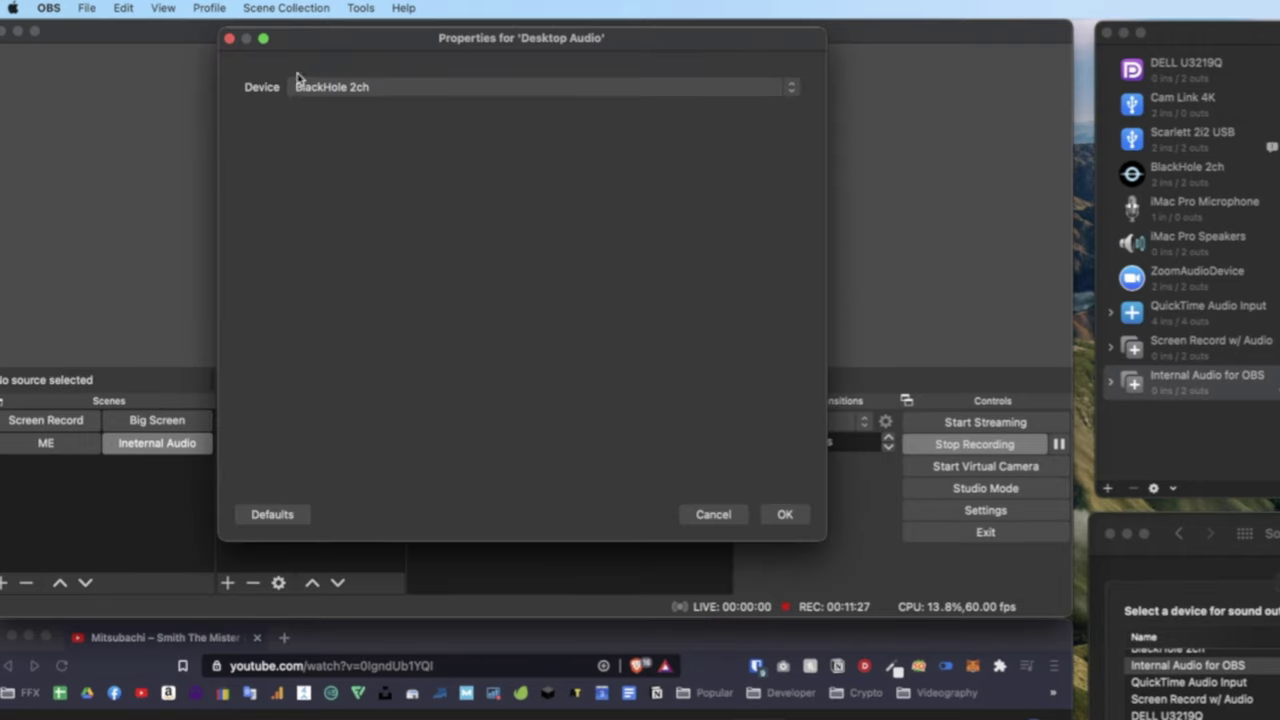
{"action": "left_click", "coordinate": [785, 514]}
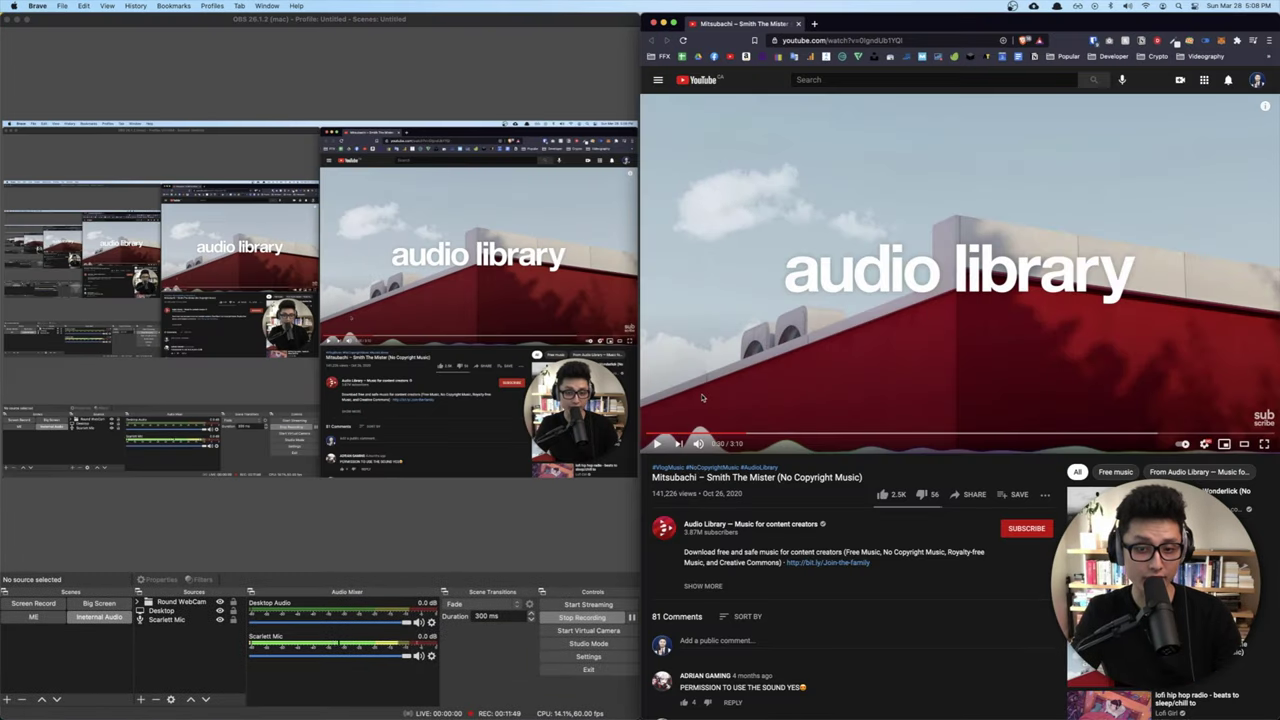
- Play the Mitsubachi – Smith The Mister YouTube track and lower the player volume slightly
{"action": "left_click", "coordinate": [476, 518]}
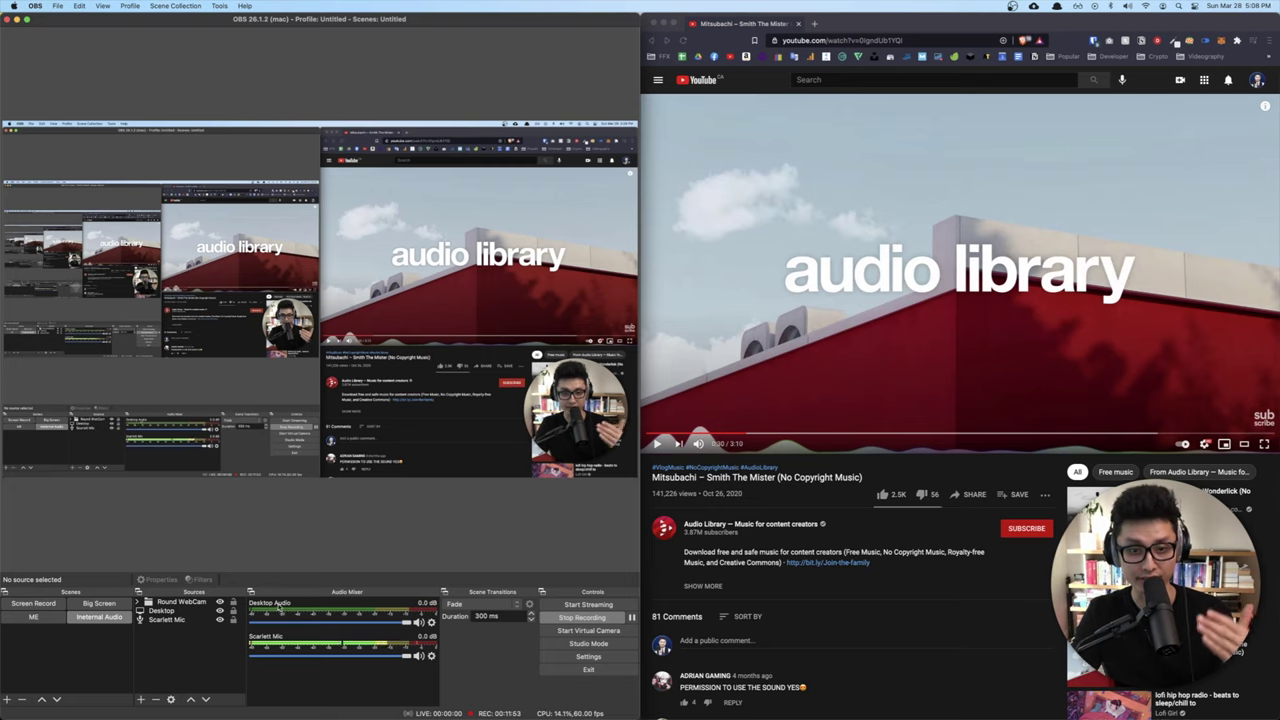
{"action": "left_click", "coordinate": [772, 376]}
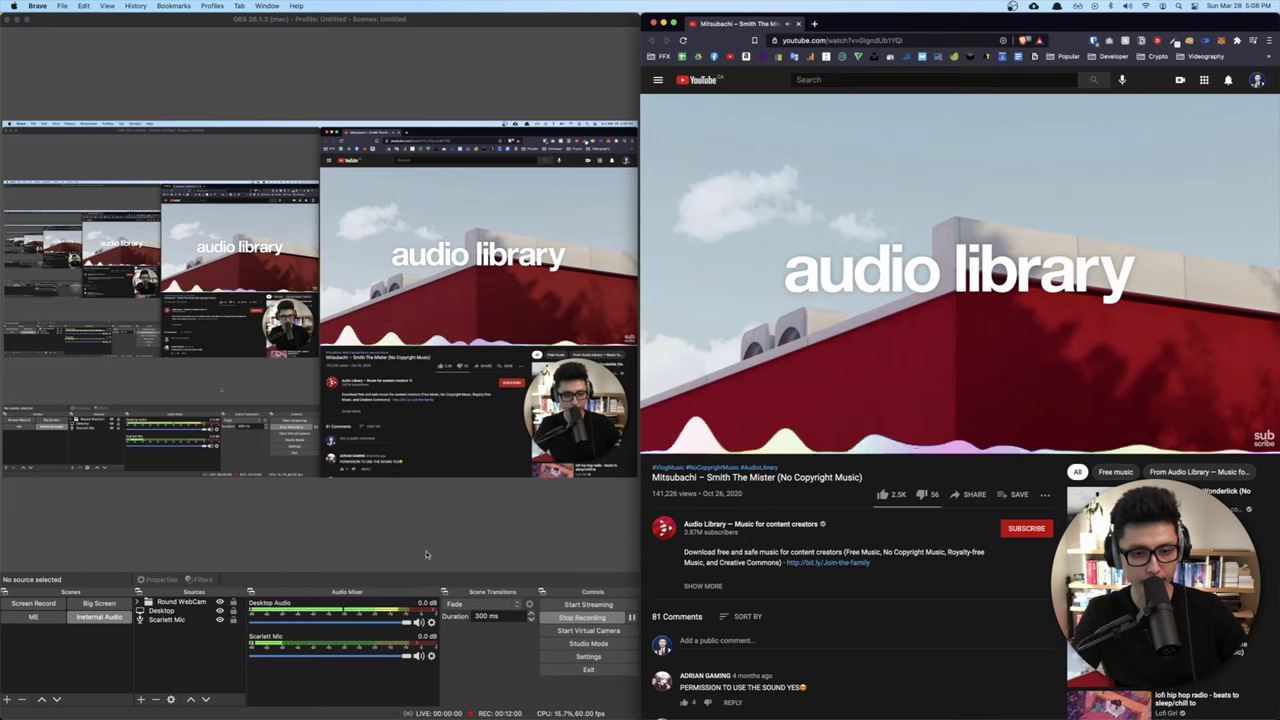
{"action": "left_click", "coordinate": [740, 387]}
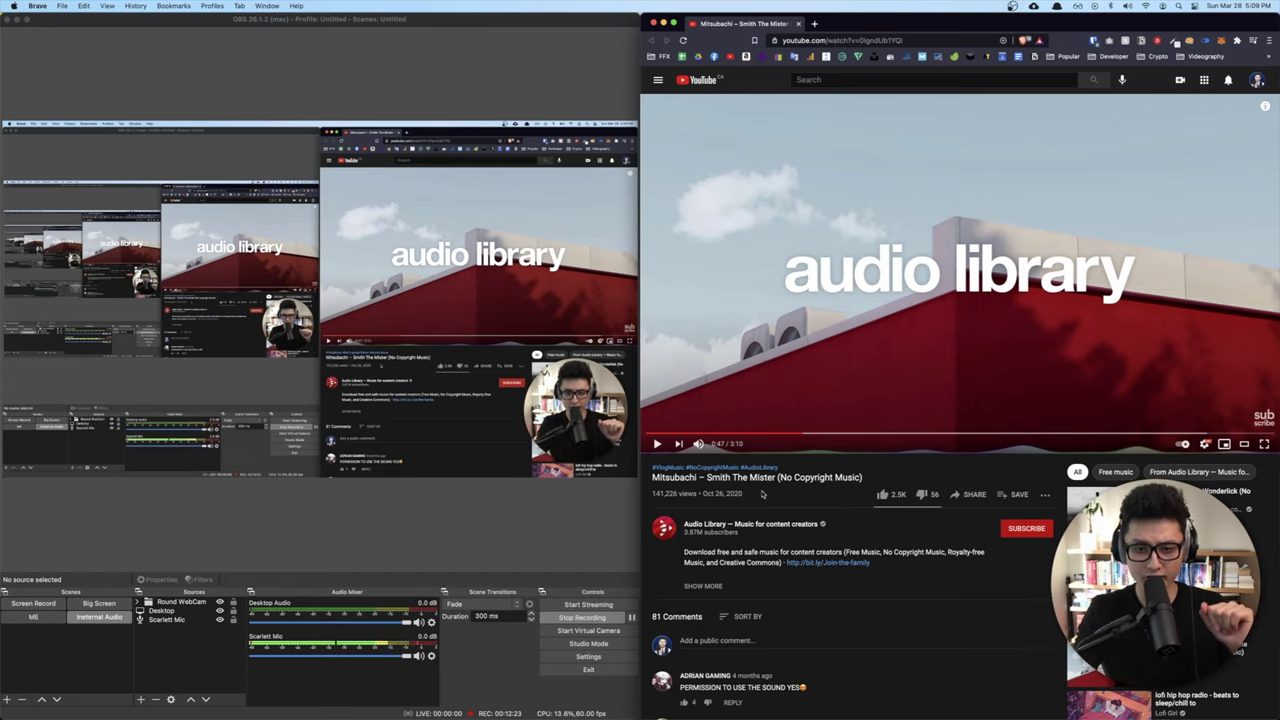
{"action": "mouse_move", "coordinate": [716, 447]}
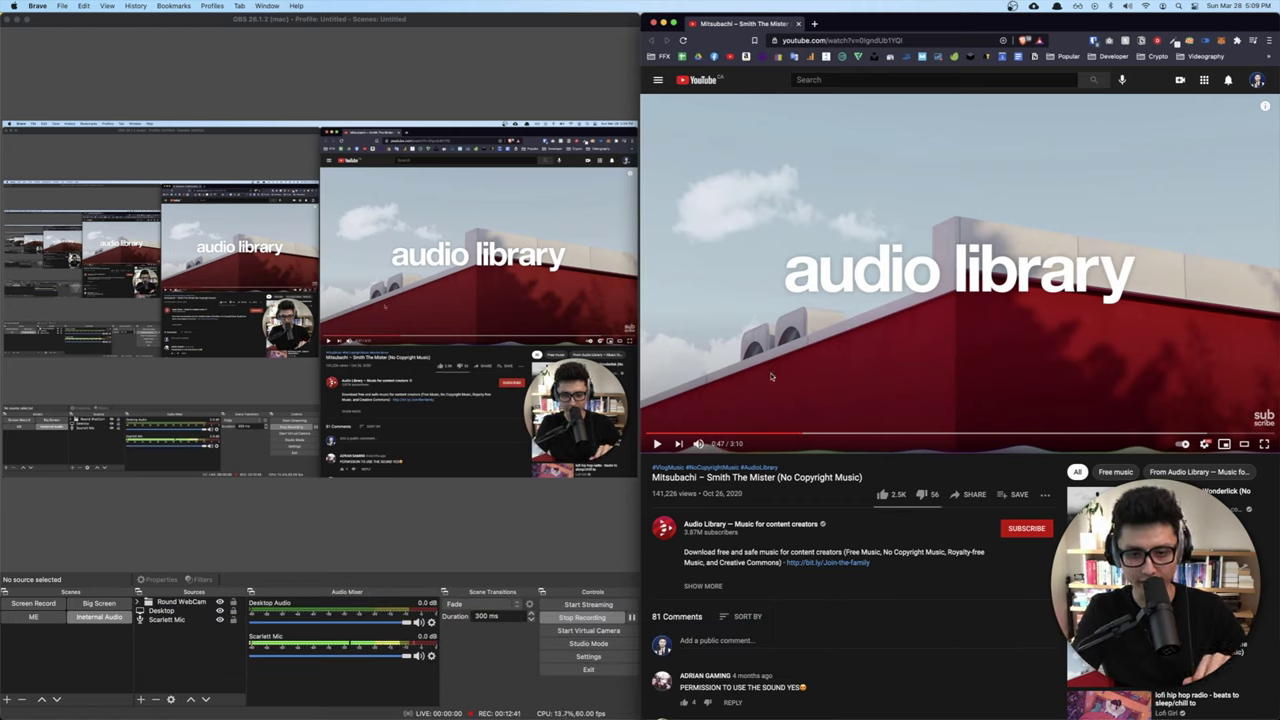
{"action": "left_click", "coordinate": [763, 403]}
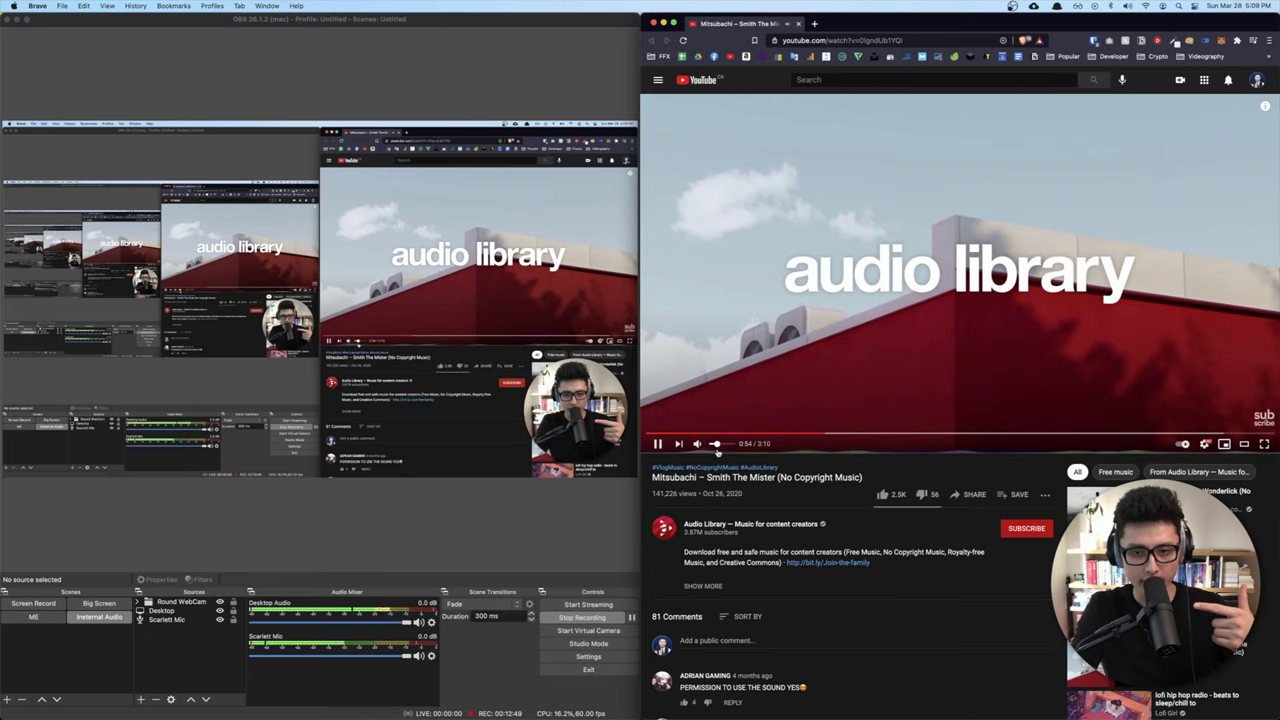
{"action": "left_click_drag", "start_coordinate": [720, 449], "coordinate": [716, 452]}
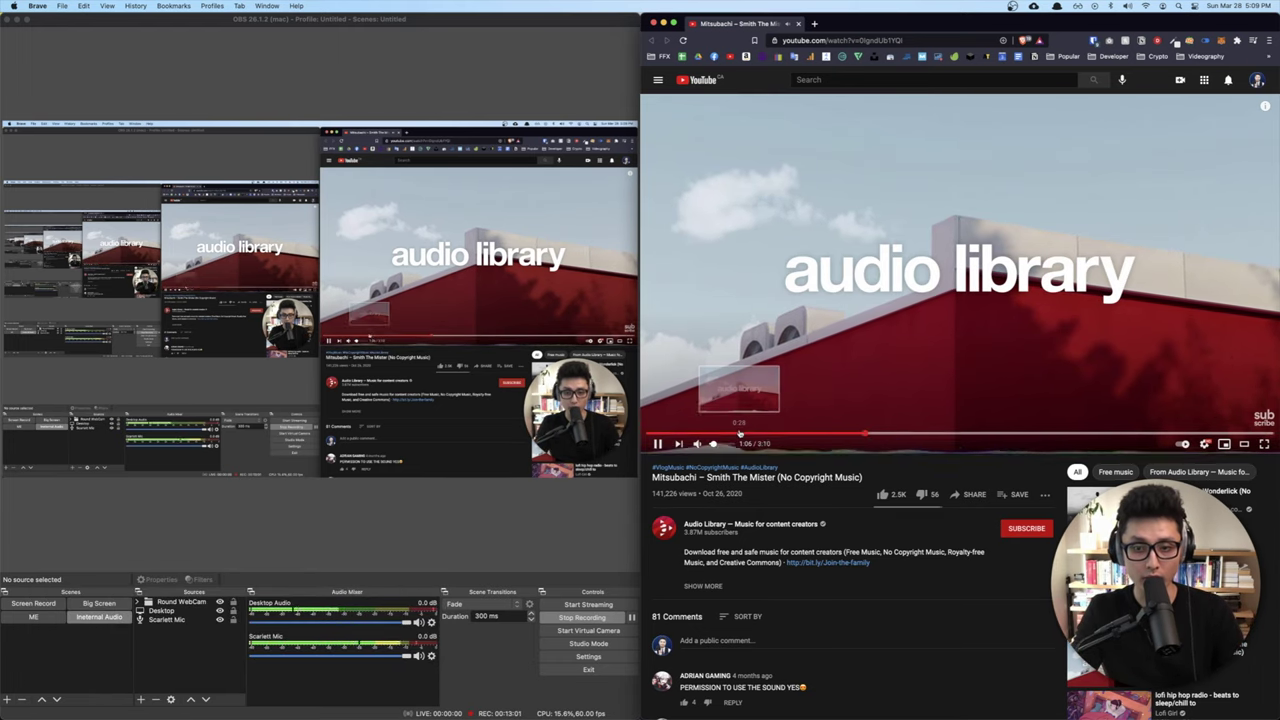
{"action": "left_click", "coordinate": [405, 627]}
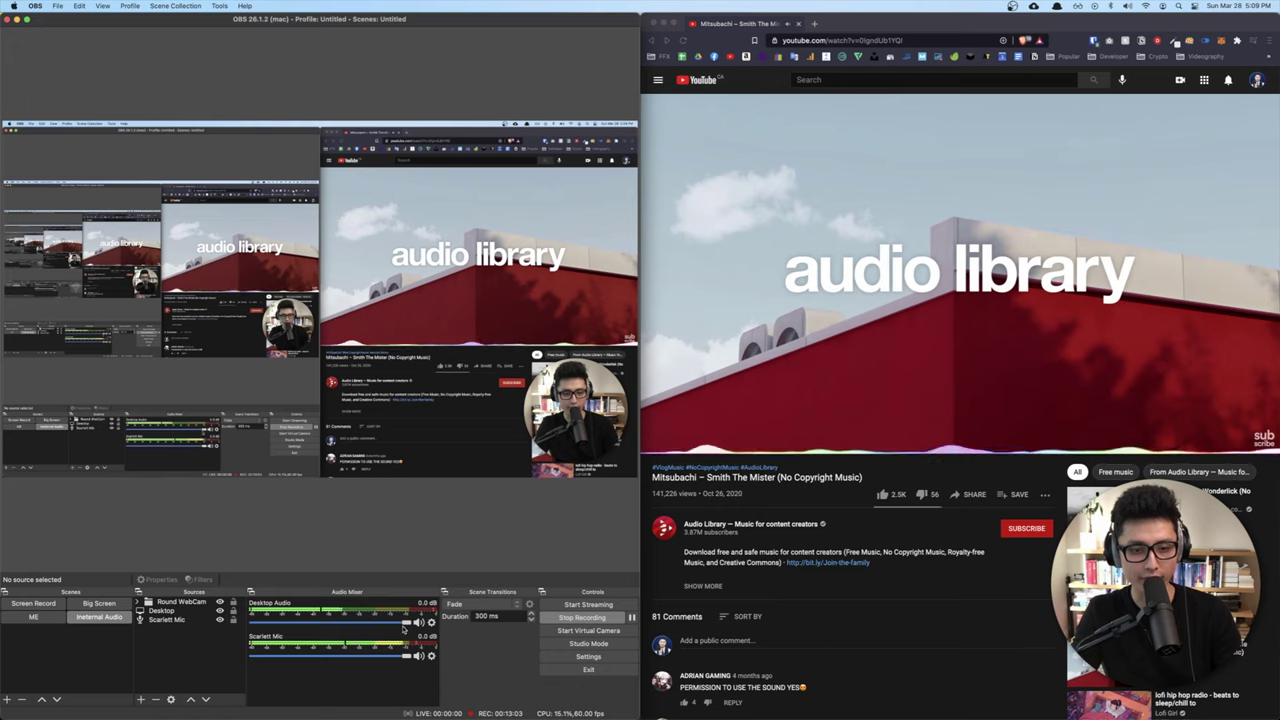
- Set the Desktop Audio fader to about -8.6 dB, then pause the YouTube track at 1:30
{"action": "mouse_move", "coordinate": [405, 624]}
{"action": "left_mouse_down"}
{"action": "mouse_move", "coordinate": [342, 625]}
{"action": "mouse_move", "coordinate": [405, 624]}
{"action": "left_mouse_up"}
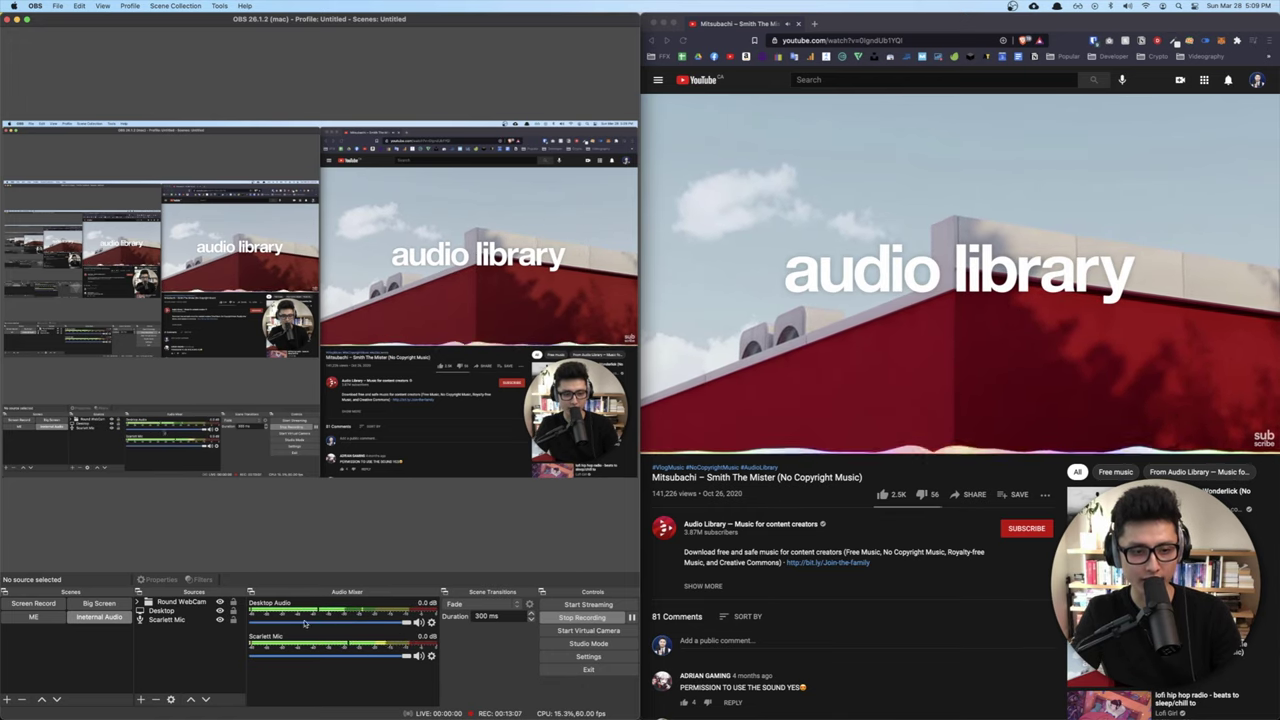
{"action": "mouse_move", "coordinate": [405, 624]}
{"action": "left_mouse_down"}
{"action": "mouse_move", "coordinate": [356, 626]}
{"action": "mouse_move", "coordinate": [405, 624]}
{"action": "left_mouse_up"}
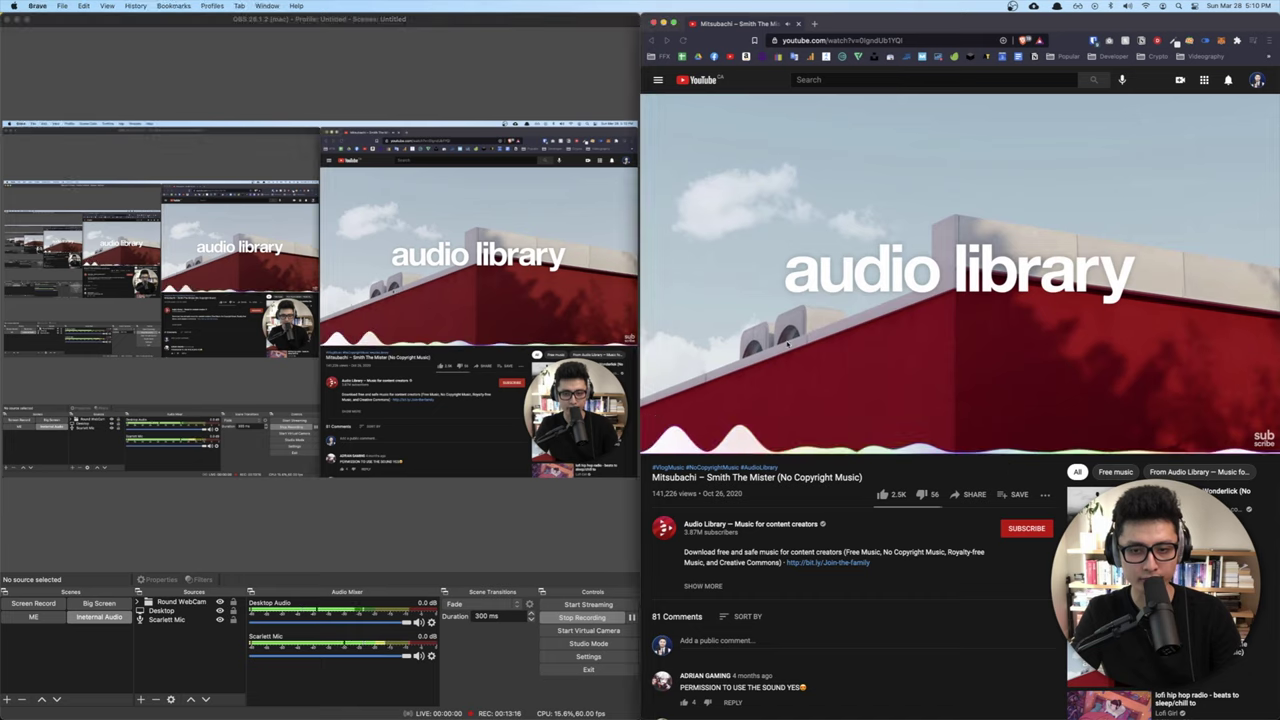
{"action": "left_click", "coordinate": [843, 428]}
{"action": "left_click", "coordinate": [762, 380]}
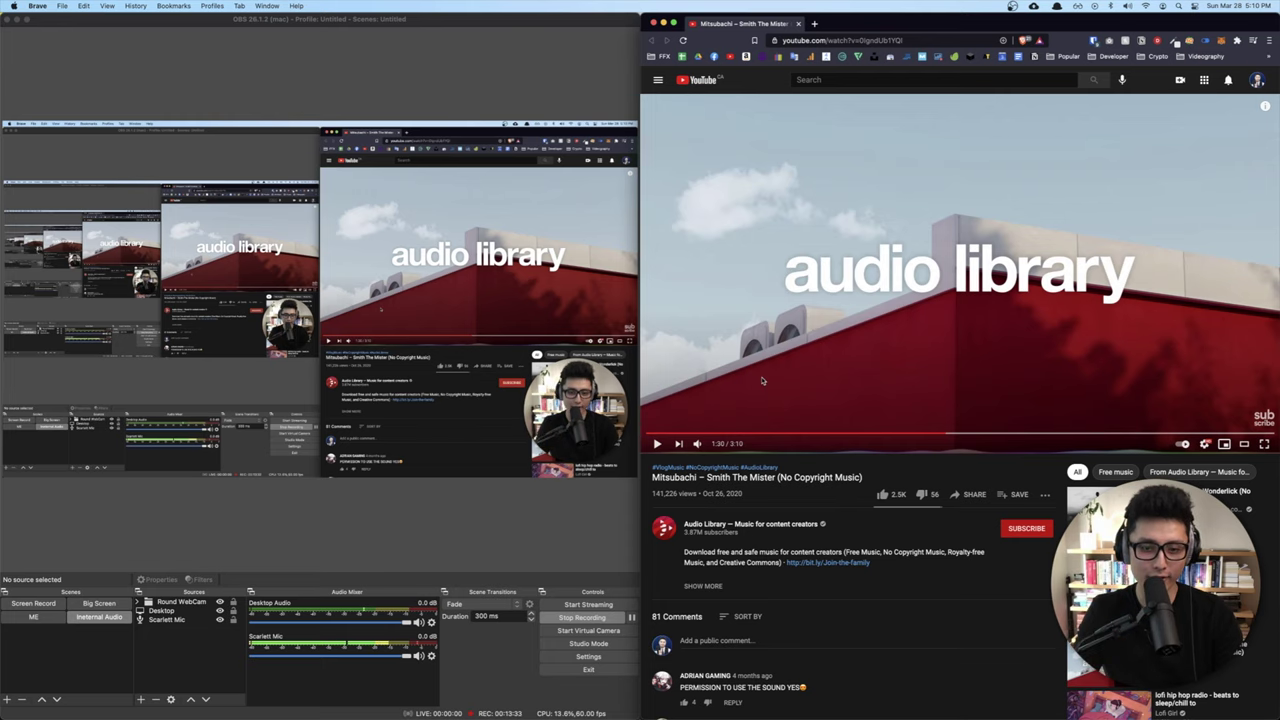
{"action": "left_click", "coordinate": [474, 537]}
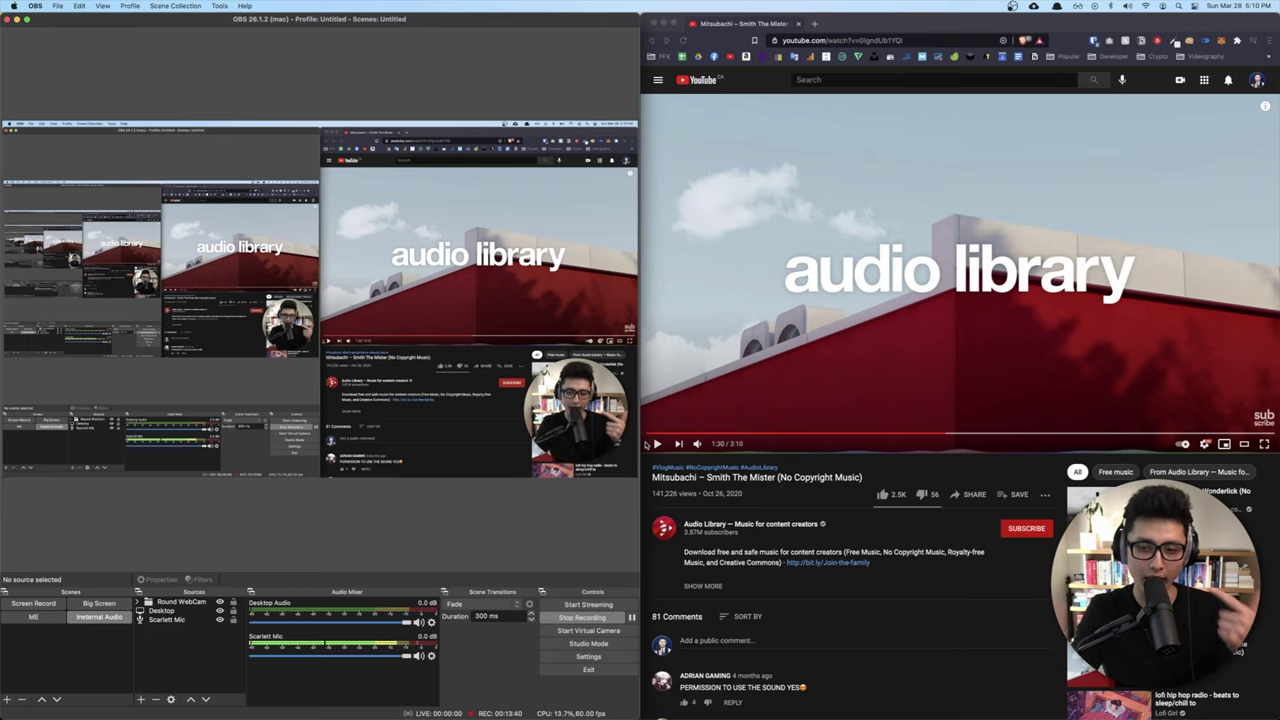
{"action": "left_click", "coordinate": [1028, 468]}
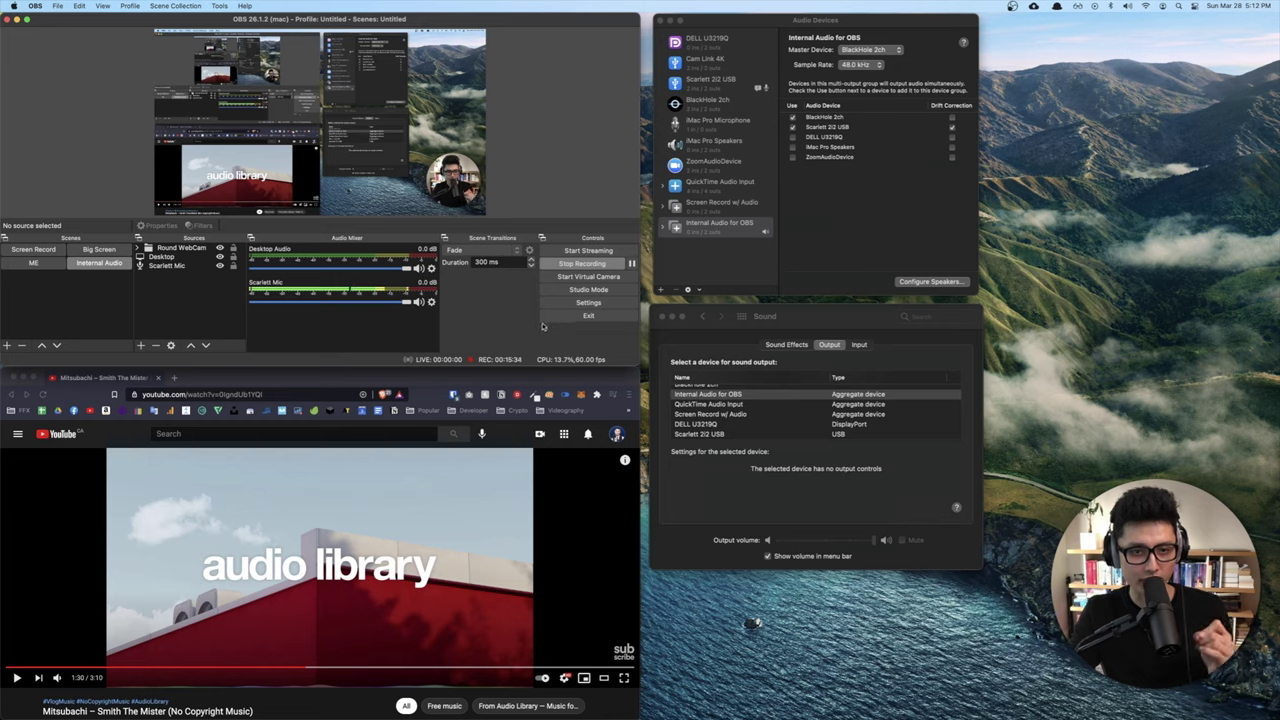
- Add a Compressor filter, keeping the default name, to Desktop Audio's filters
{"action": "left_click", "coordinate": [431, 268]}
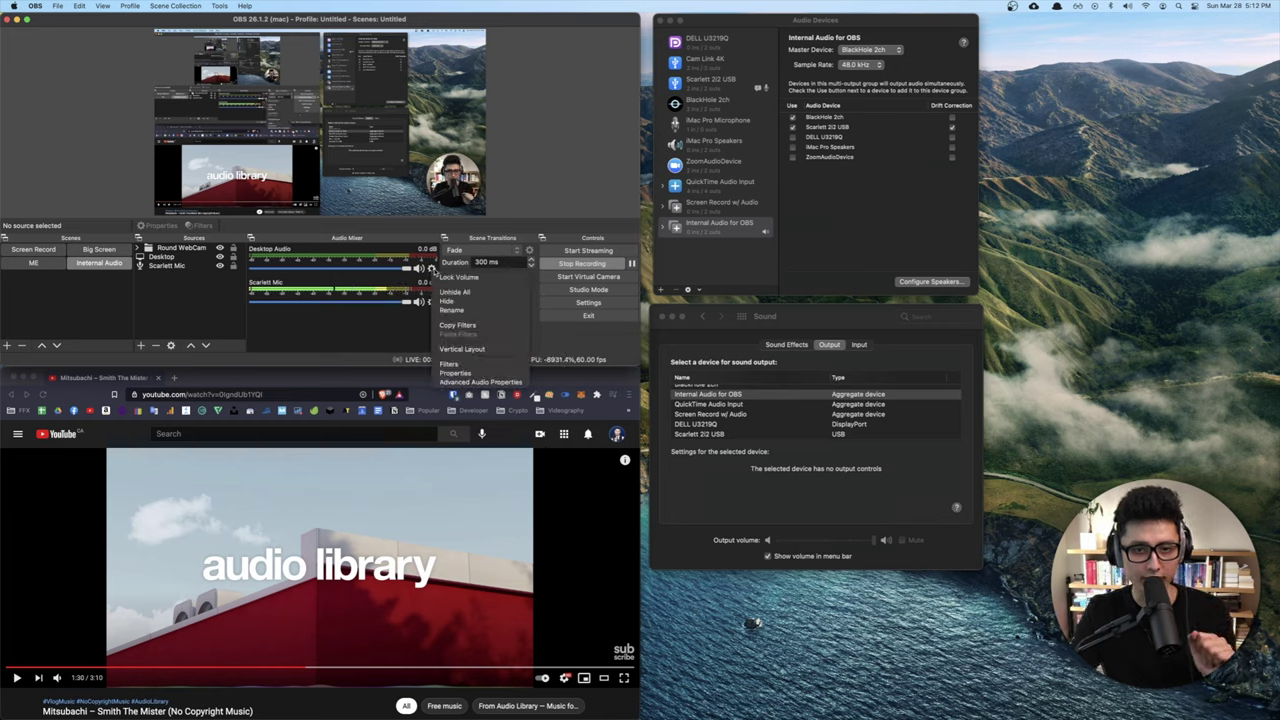
{"action": "left_click", "coordinate": [448, 364]}
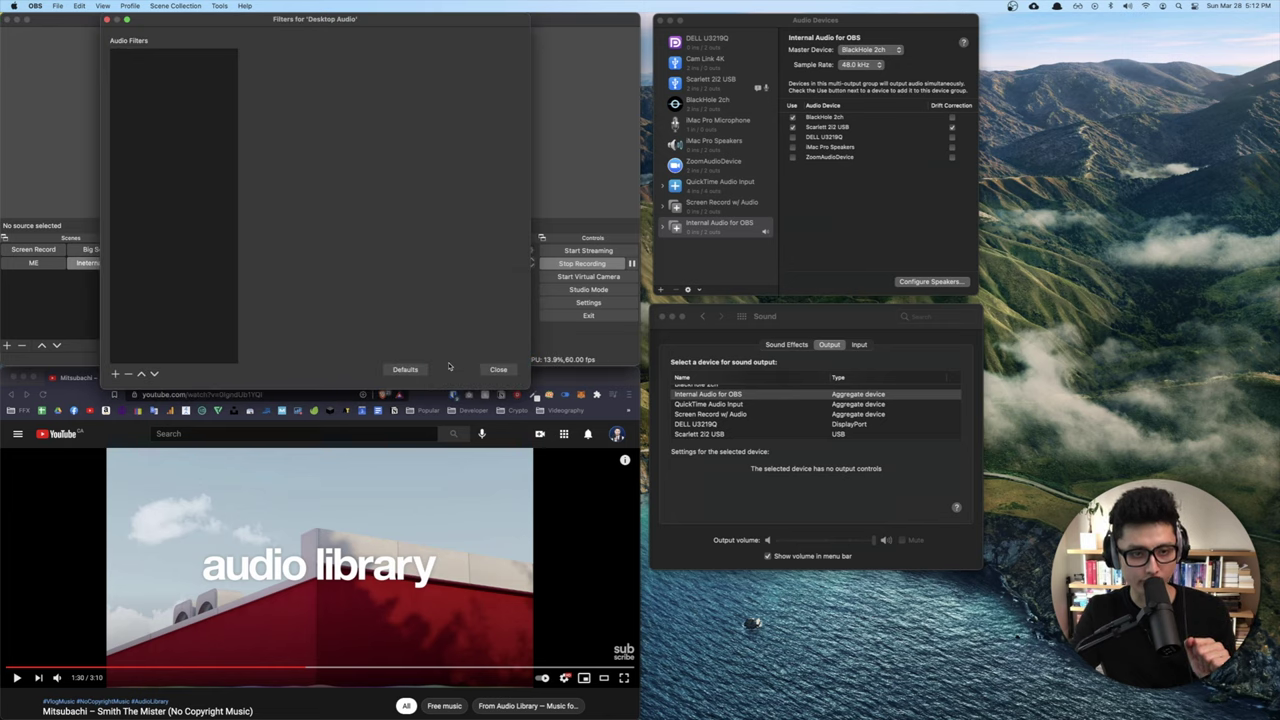
{"action": "left_click", "coordinate": [115, 374]}
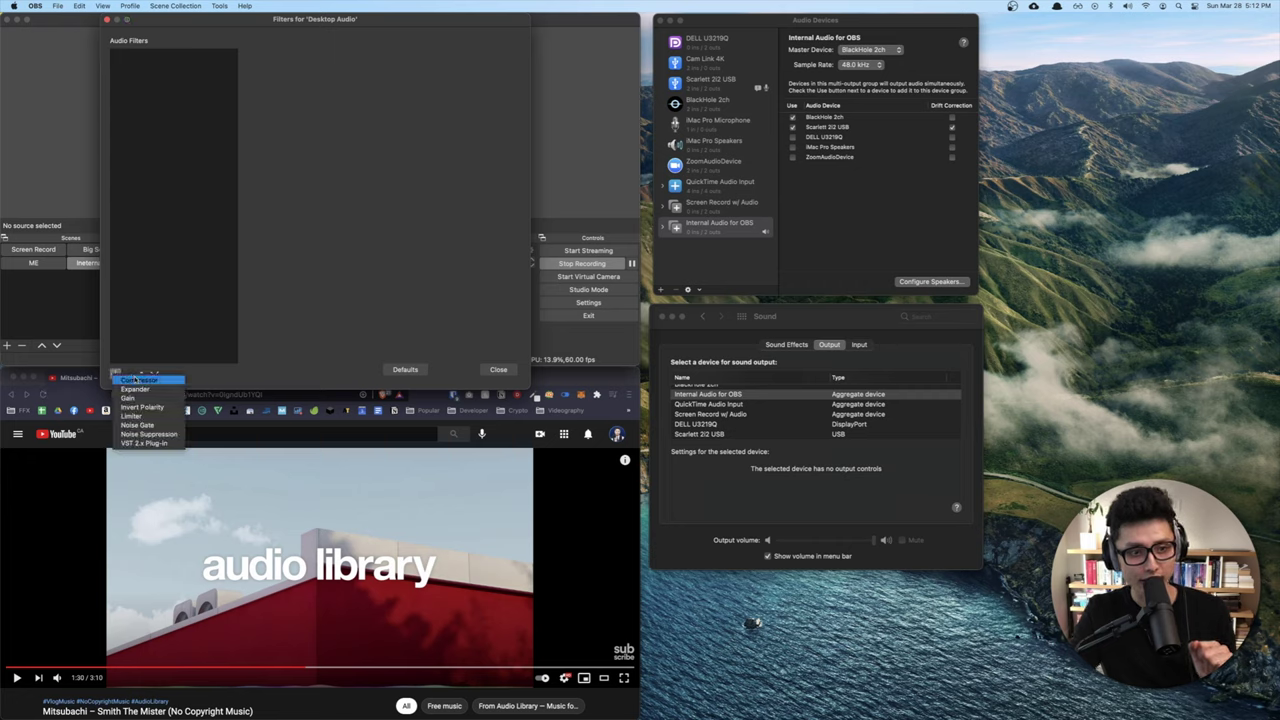
{"action": "left_click", "coordinate": [135, 381]}
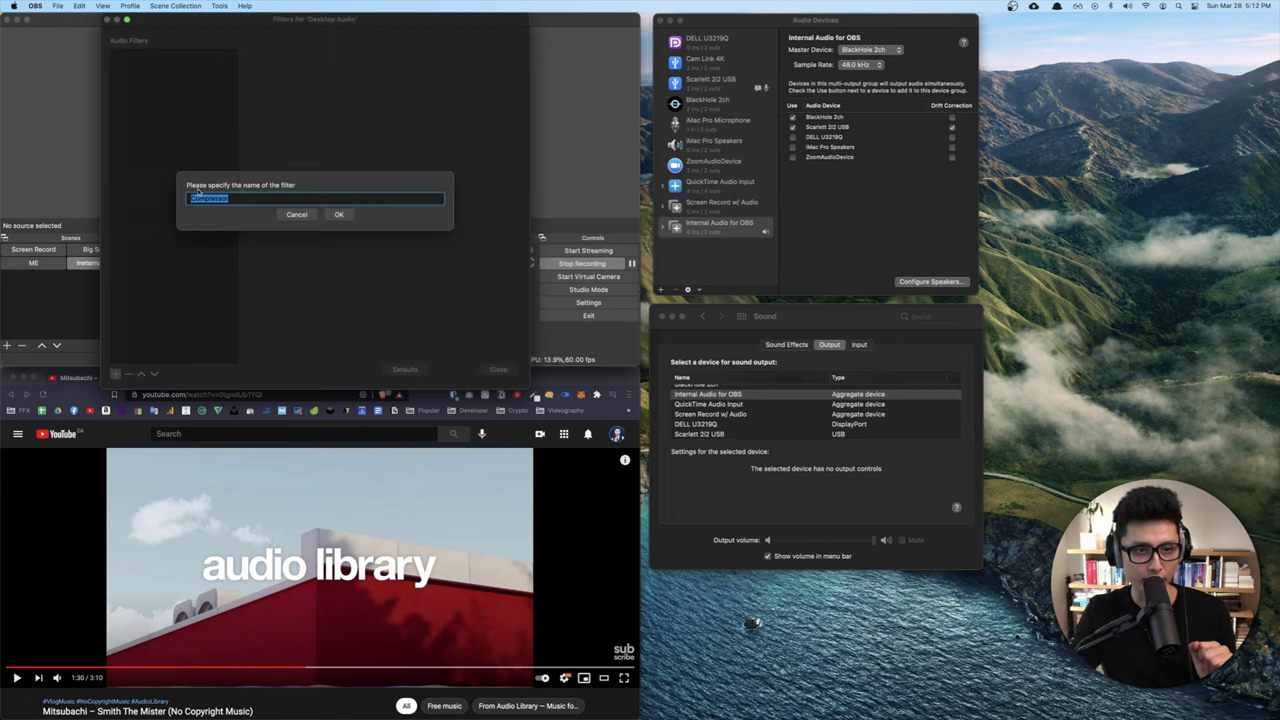
{"action": "left_click", "coordinate": [338, 215]}
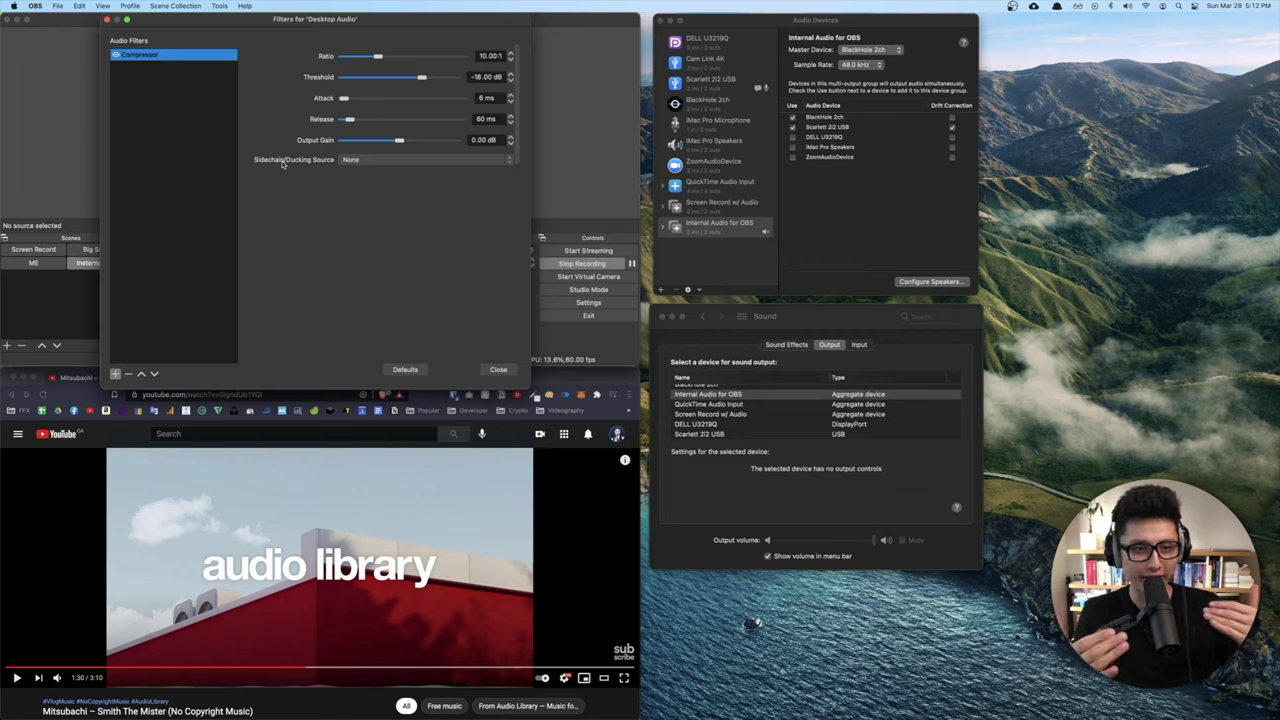
- Set the Compressor's Sidechain/Ducking Source to Scarlett Mic
{"action": "left_click", "coordinate": [204, 78]}
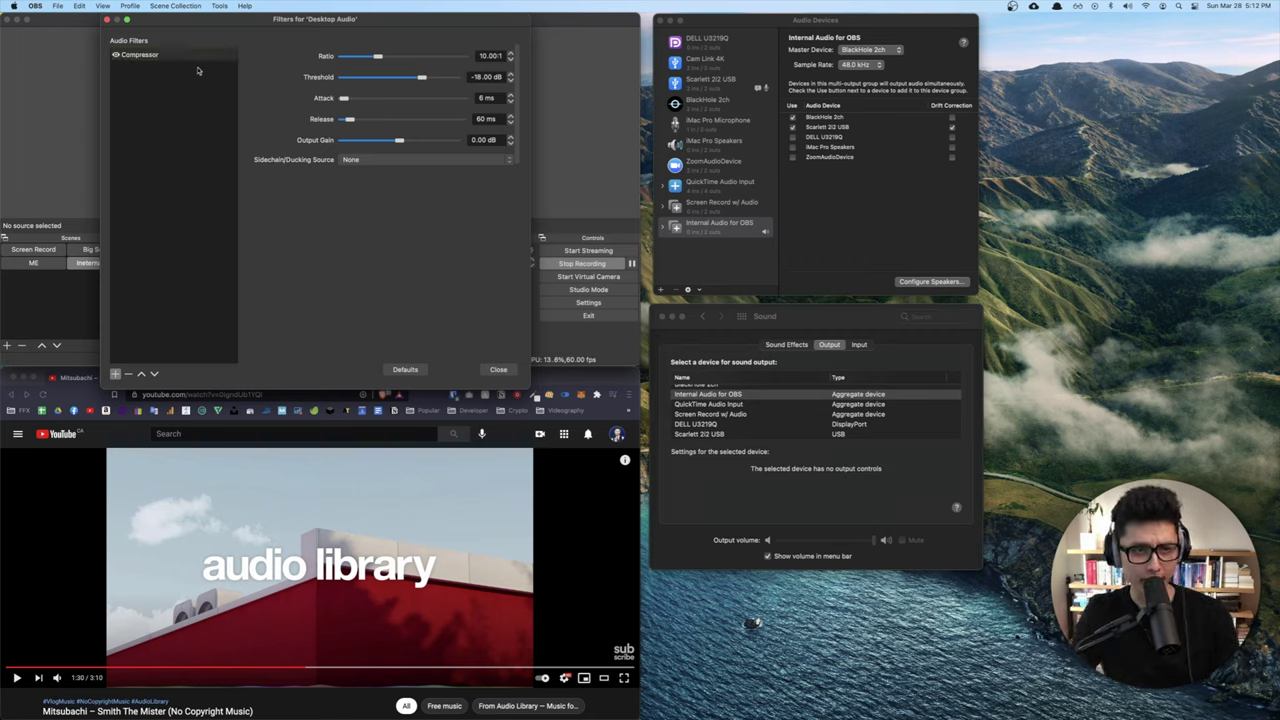
{"action": "left_click", "coordinate": [344, 160]}
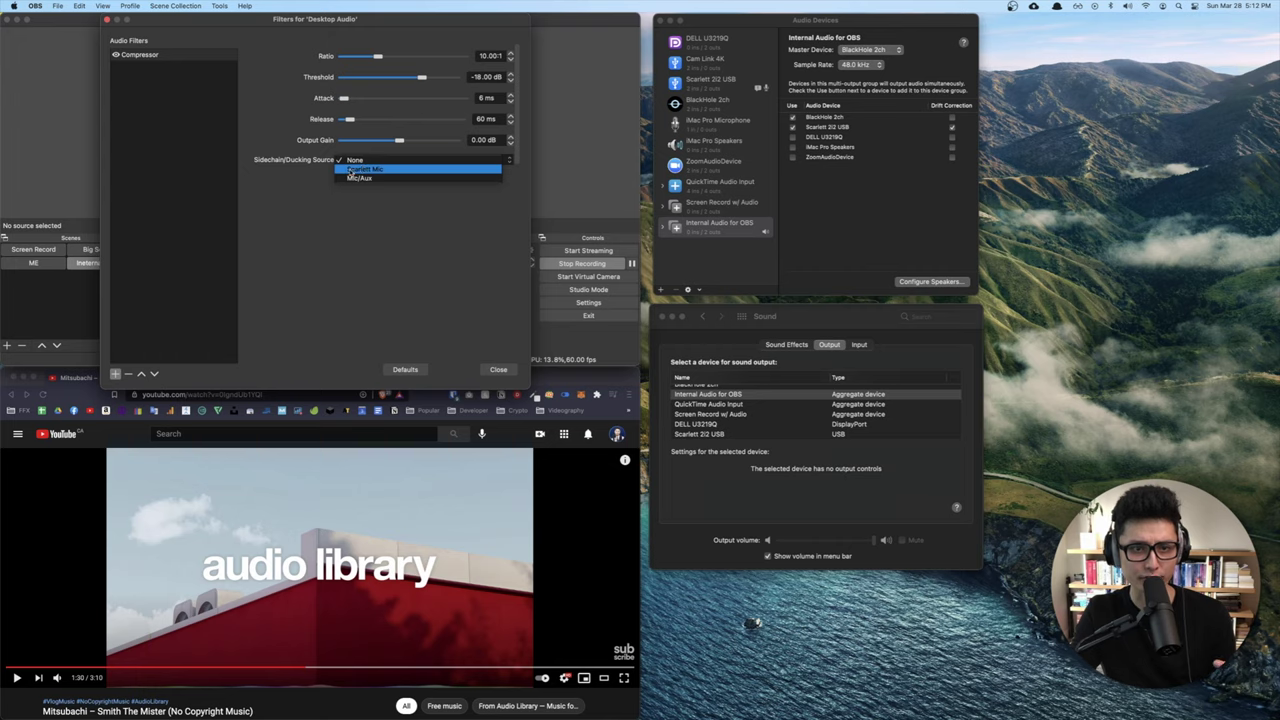
{"action": "left_click", "coordinate": [368, 170]}
{"action": "left_click", "coordinate": [363, 162]}
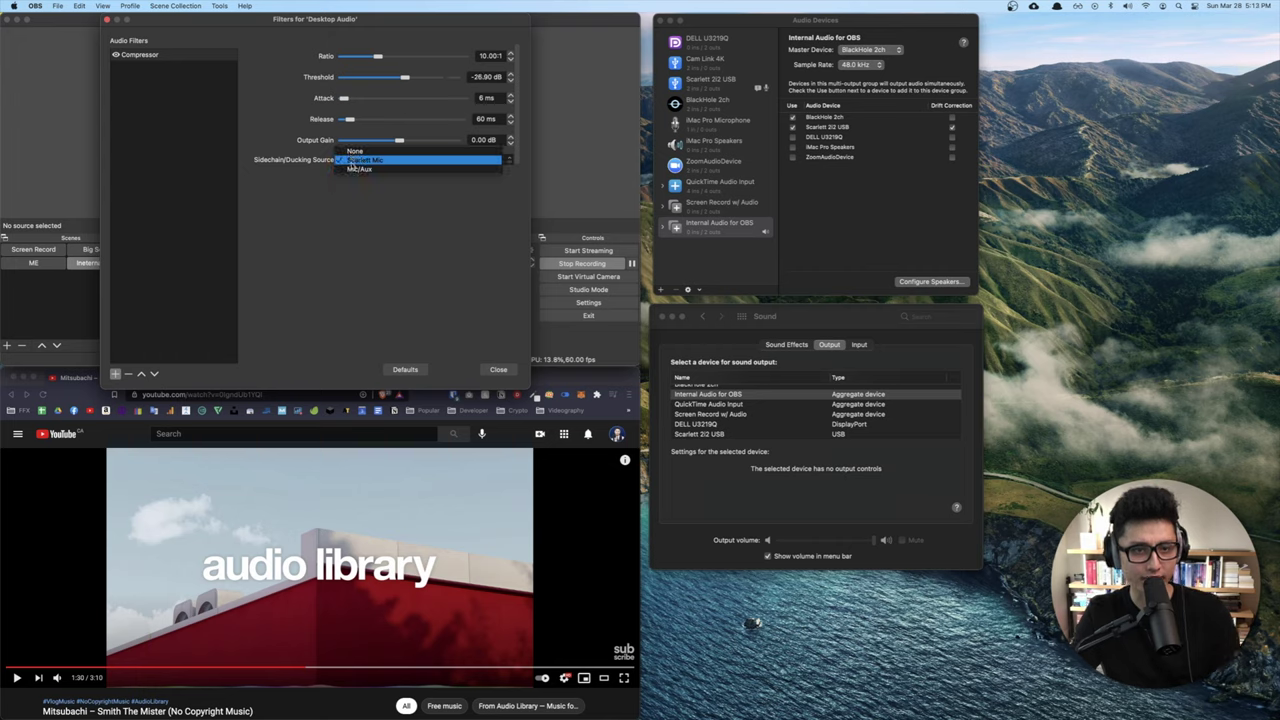
{"action": "left_click", "coordinate": [366, 161]}
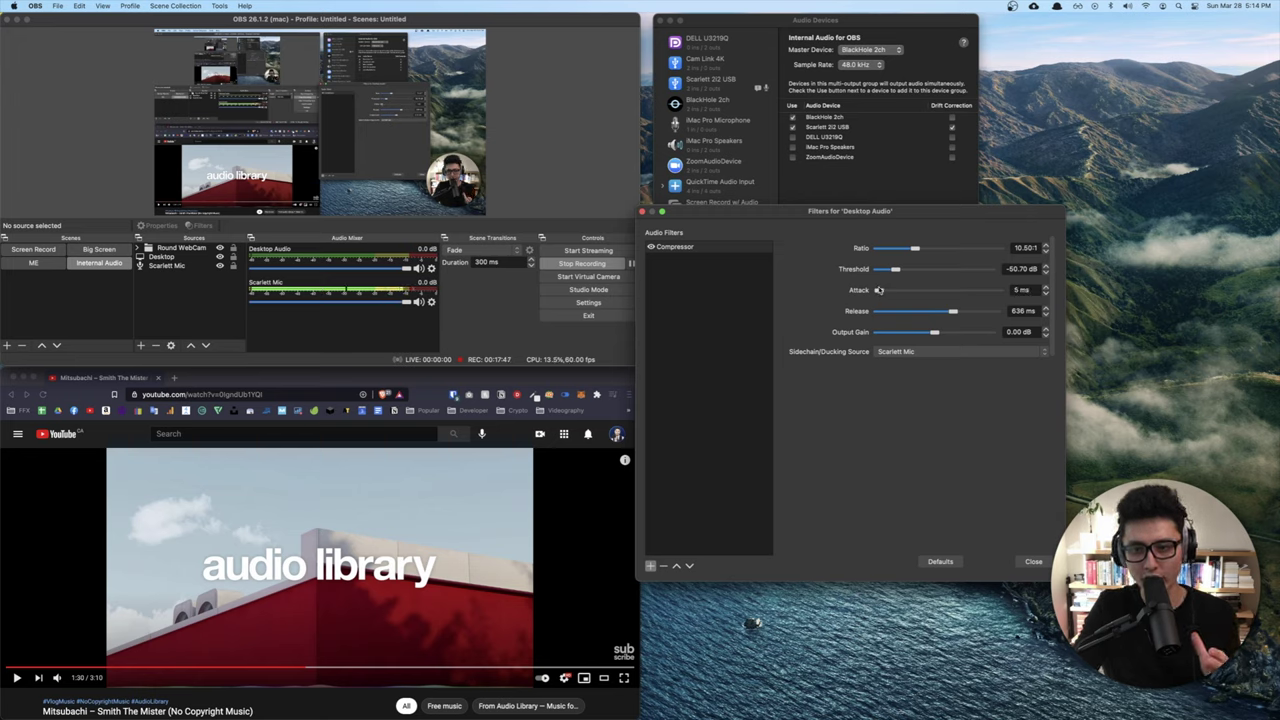
- Shorten the Desktop Audio compressor's attack to 100 ms
{"action": "left_click_drag", "start_coordinate": [879, 290], "coordinate": [902, 292]}
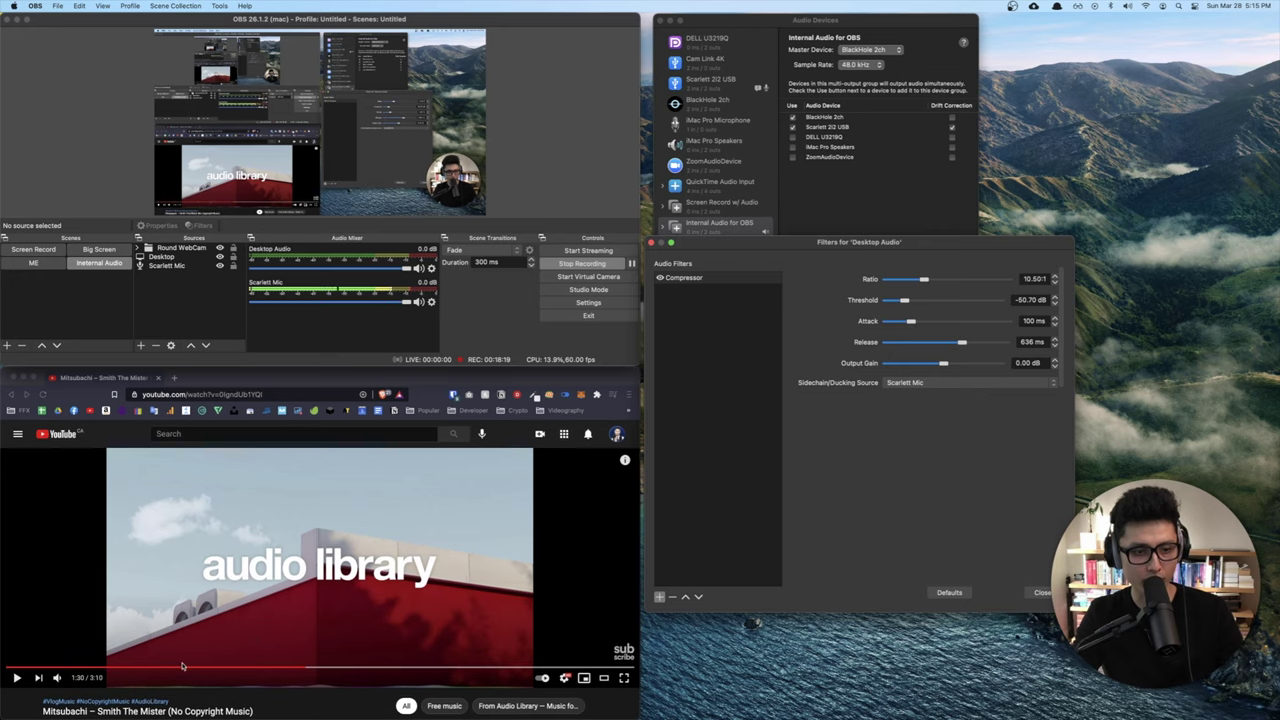
- Replay the YouTube track from 0:29 to test ducking, then raise the compressor attack to 163 ms
{"action": "left_click", "coordinate": [102, 667]}
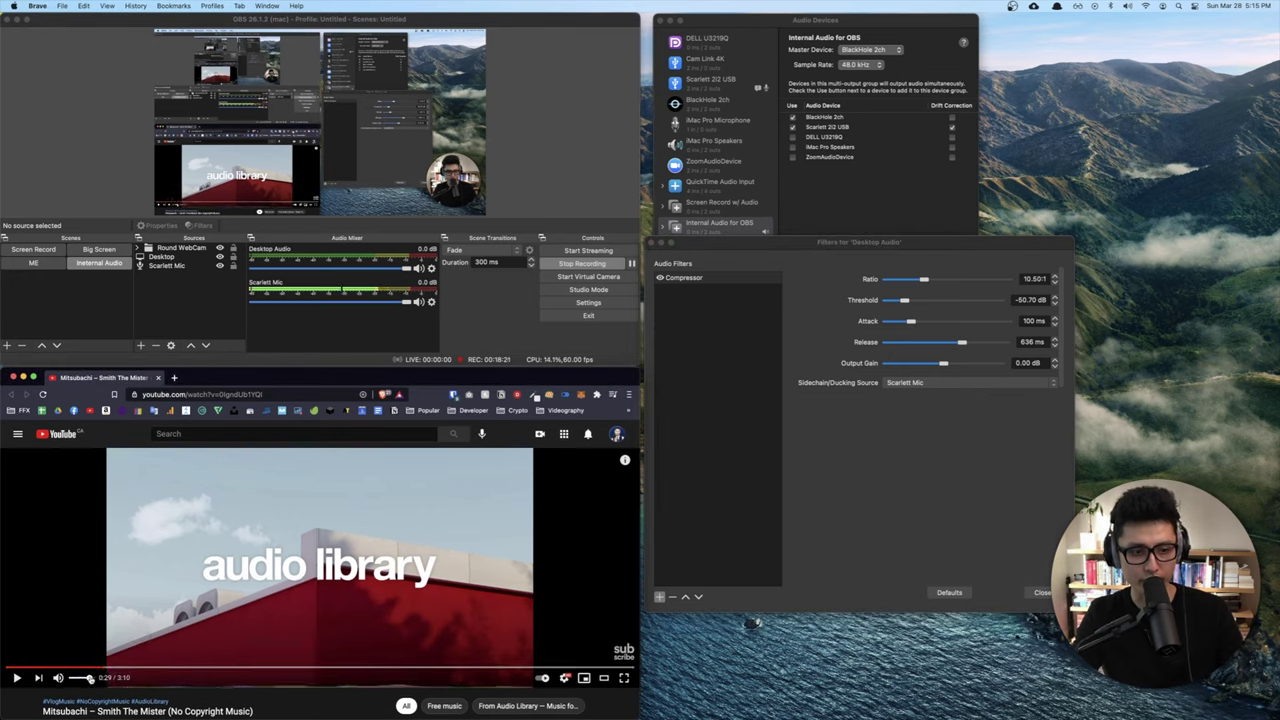
{"action": "left_click", "coordinate": [418, 329]}
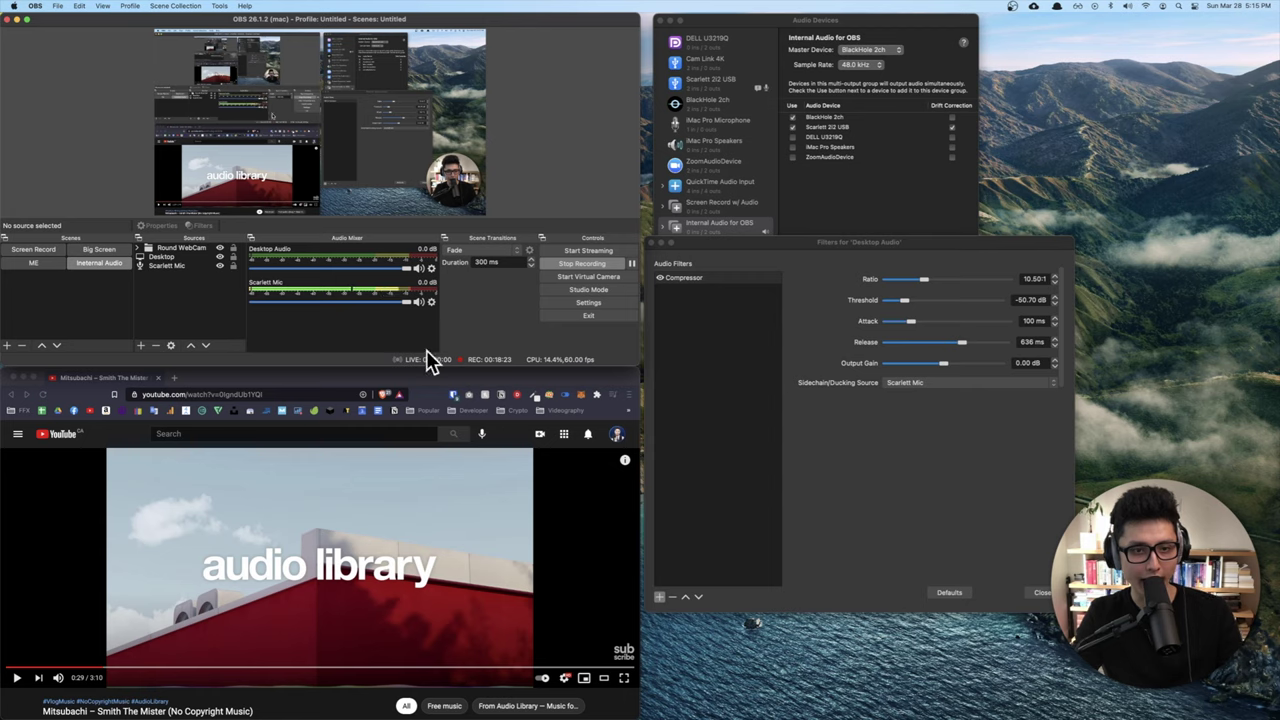
{"action": "left_click", "coordinate": [337, 598]}
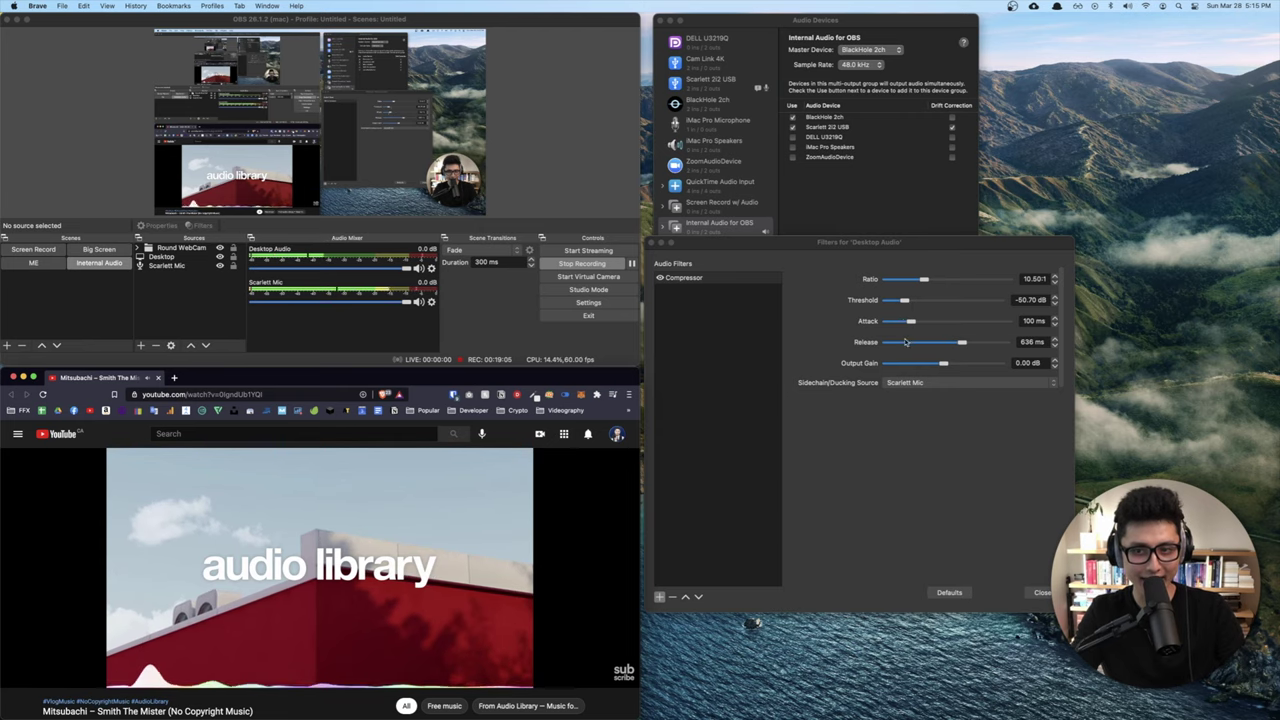
{"action": "left_click_drag", "start_coordinate": [912, 323], "coordinate": [922, 324]}
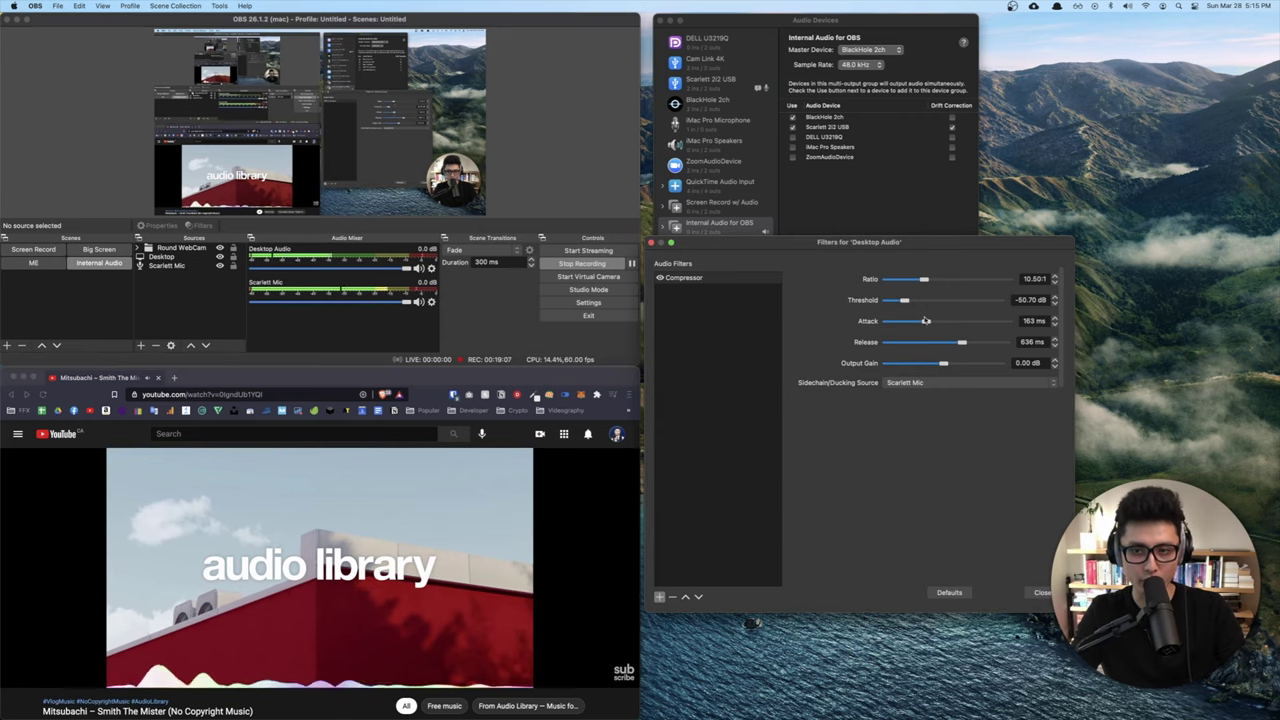
- Close the Filters for 'Desktop Audio' window
{"action": "left_click", "coordinate": [1040, 592]}
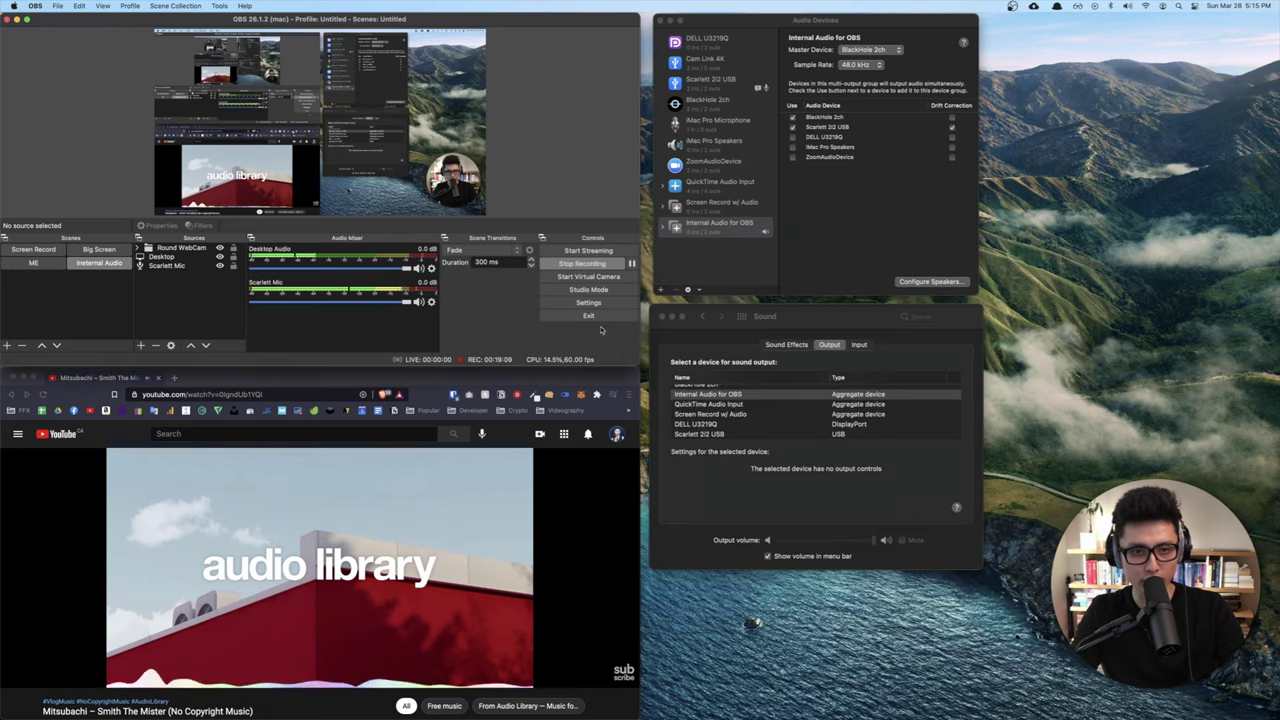